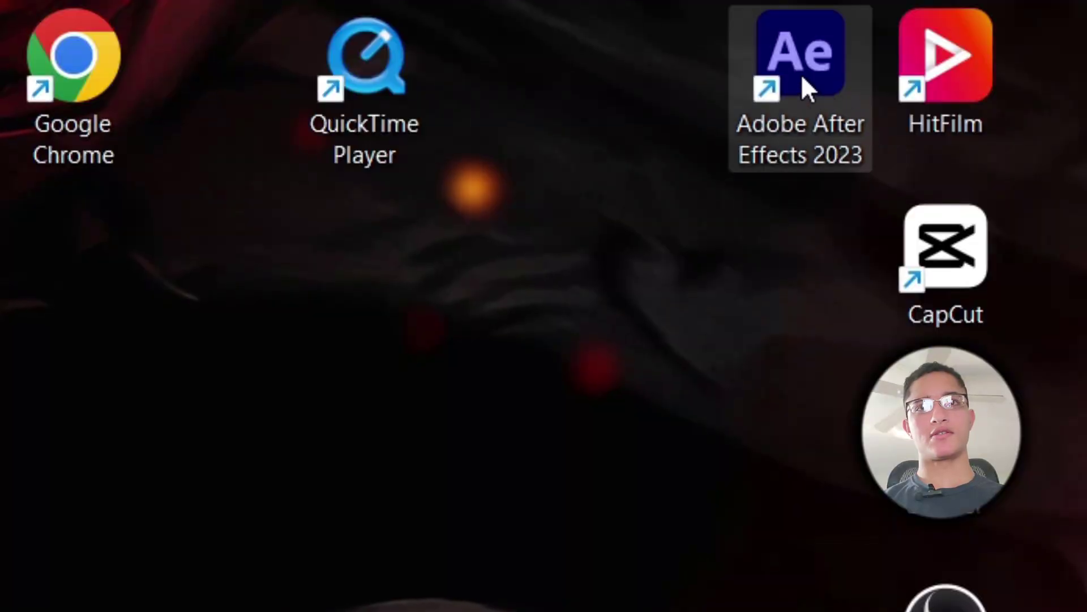
- Launch Adobe After Effects 2023 and create a composition from the Gg.mp4 footage on the Desktop
double_click(801, 73)
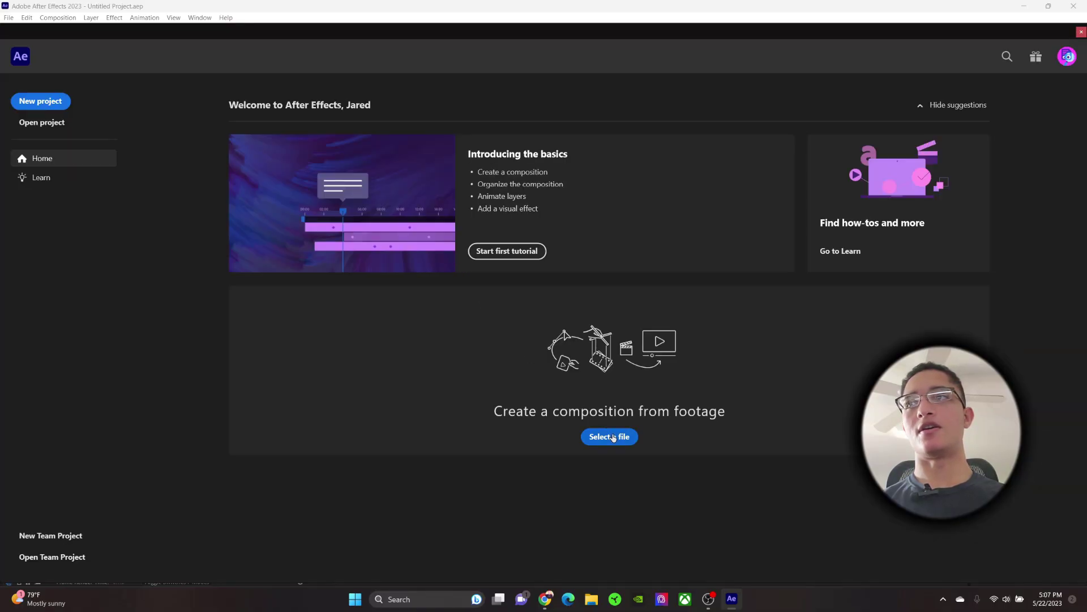
click(610, 437)
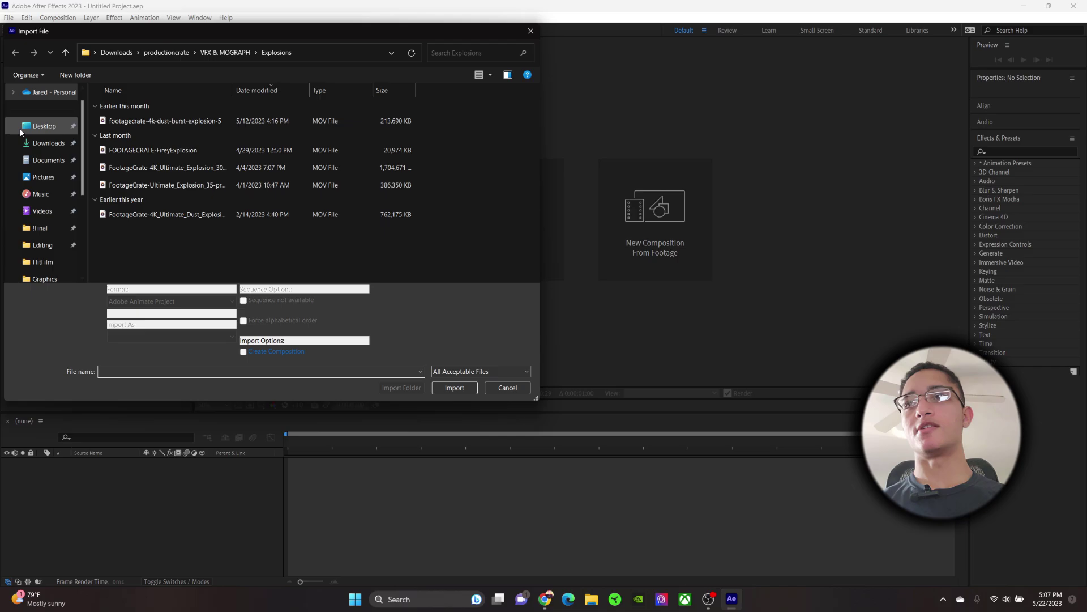
click(44, 125)
double_click(189, 119)
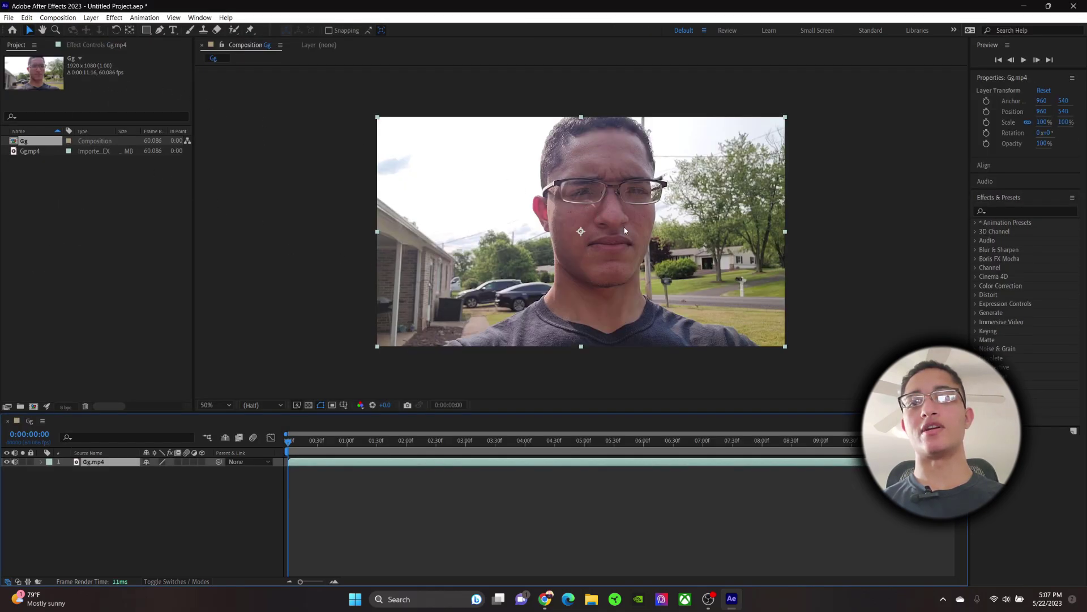
- At 0:00:03:49, open the Gg.mp4 layer for rotoscoping and paint a Roto Brush foreground stroke from the man's shoulder to his head
drag(287, 448, 515, 458)
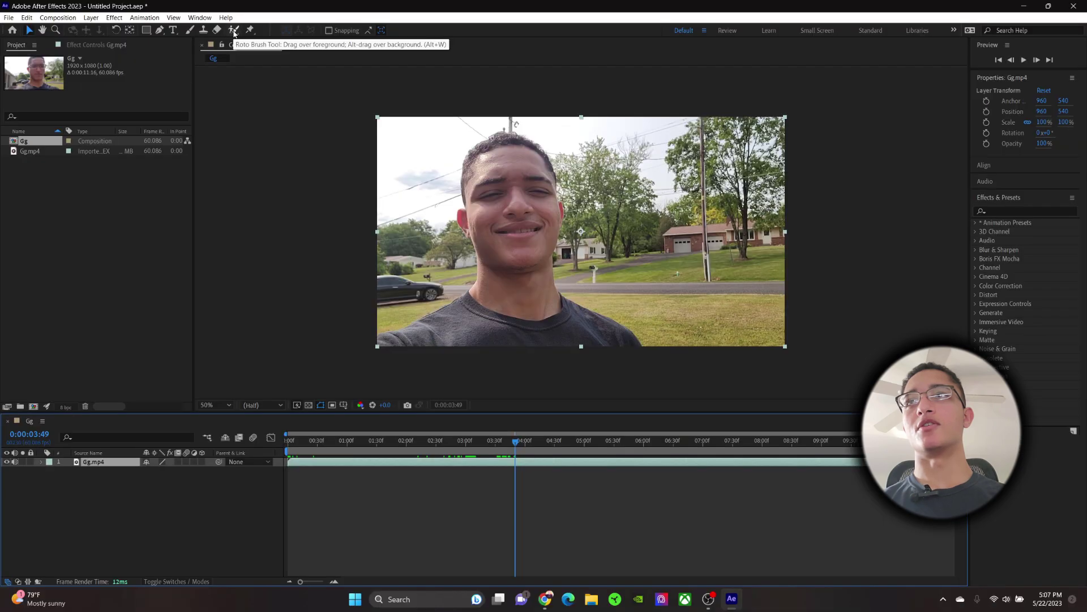
click(233, 31)
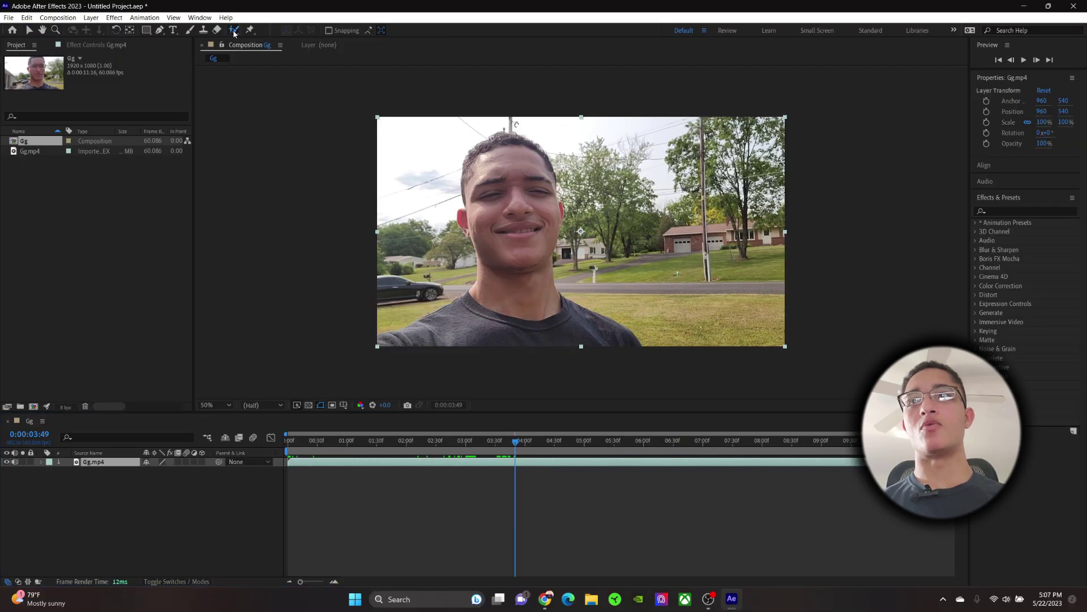
click(395, 342)
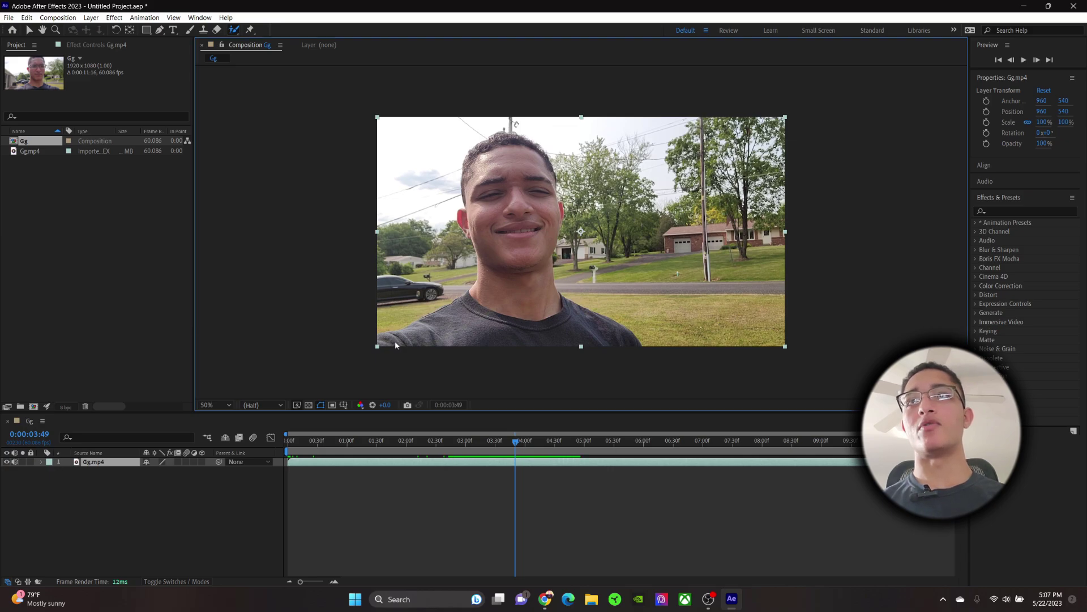
double_click(395, 342)
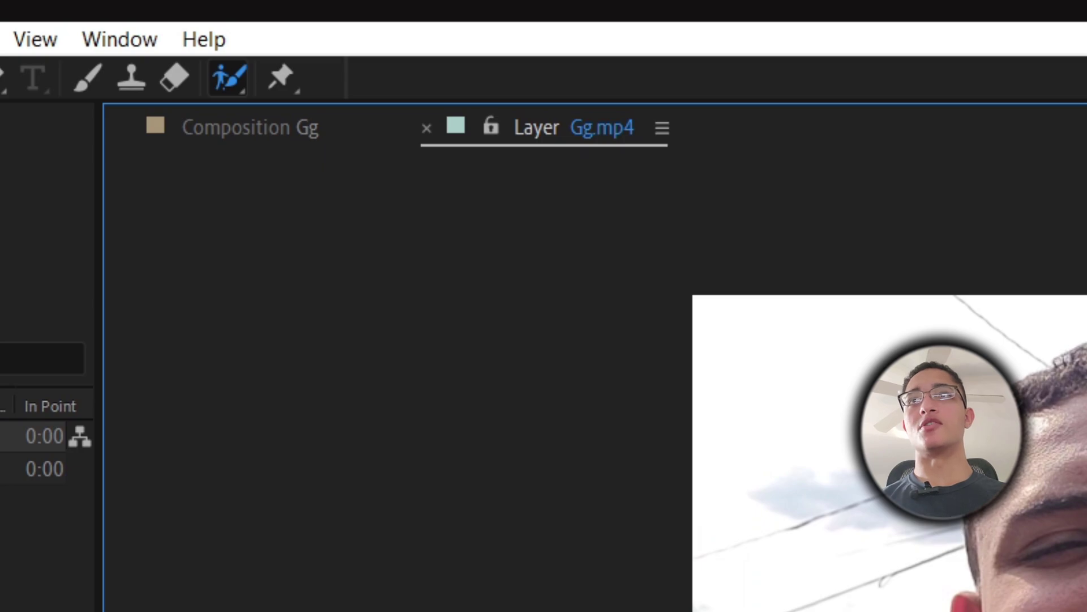
click(271, 129)
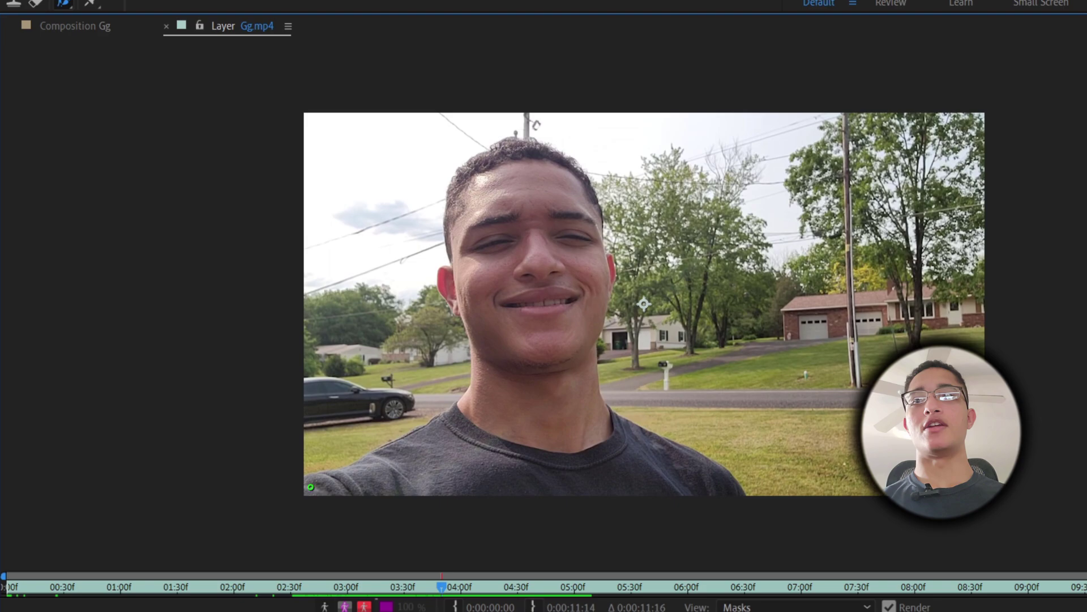
mouse_move(311, 486)
mouse_down()
mouse_move(669, 475)
mouse_move(669, 461)
mouse_move(564, 420)
mouse_move(542, 366)
mouse_move(538, 225)
mouse_move(517, 143)
mouse_up()
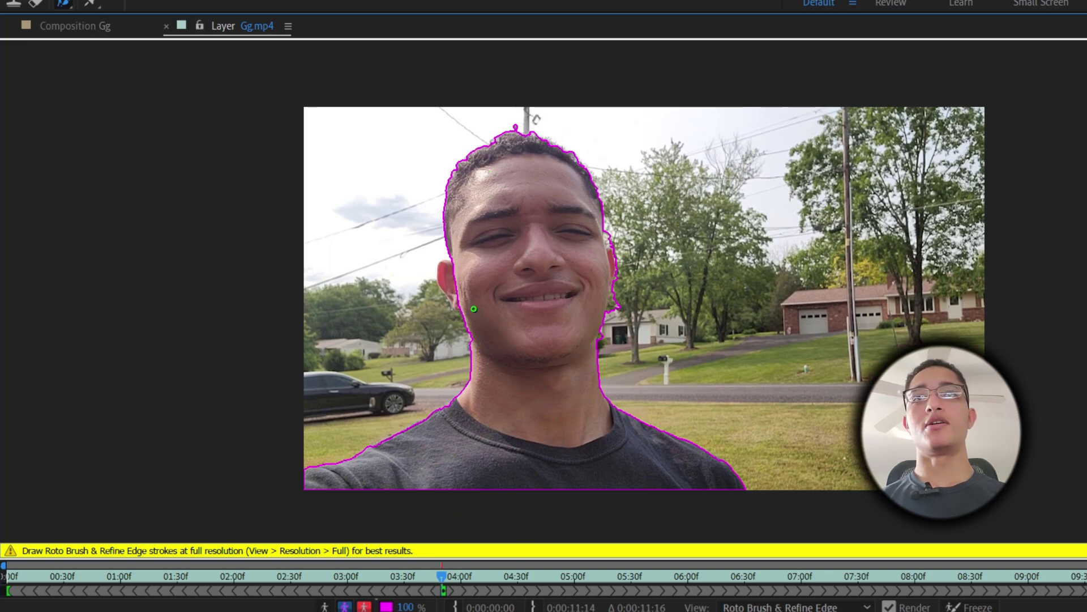
- Clean up the Roto Brush outline along the top of the hair by subtracting the post and utility pole behind it
scroll(460, 285, up, 2)
scroll(533, 259, down, 2)
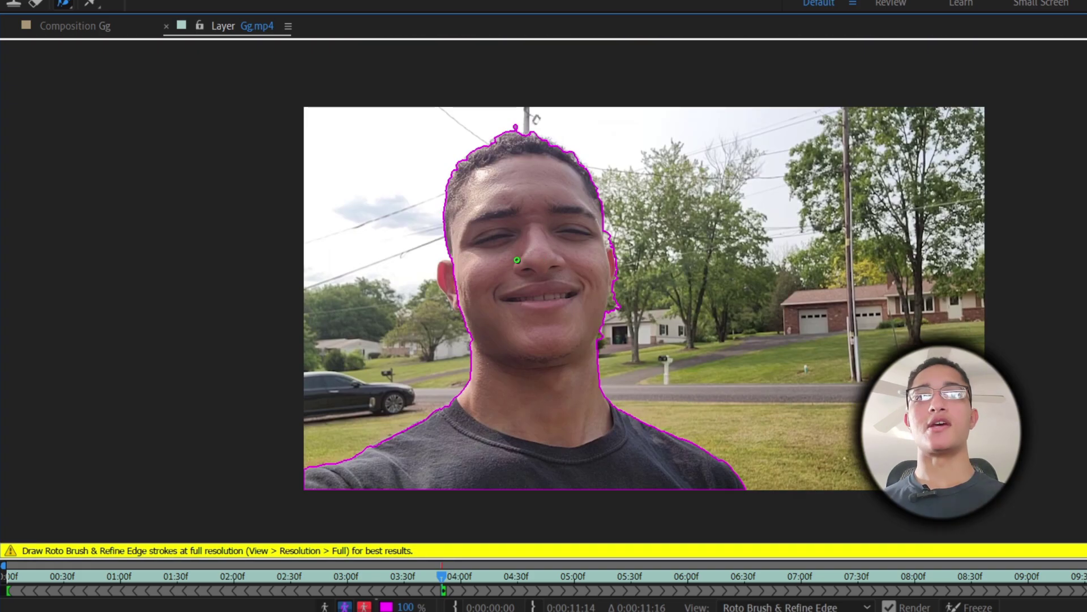
mouse_move(505, 227)
mouse_down()
mouse_move(526, 272)
mouse_move(546, 243)
mouse_move(601, 289)
mouse_up()
scroll(534, 231, up, 1)
mouse_move(518, 152)
mouse_down()
mouse_move(552, 178)
mouse_move(646, 342)
mouse_up()
scroll(565, 202, up, 2)
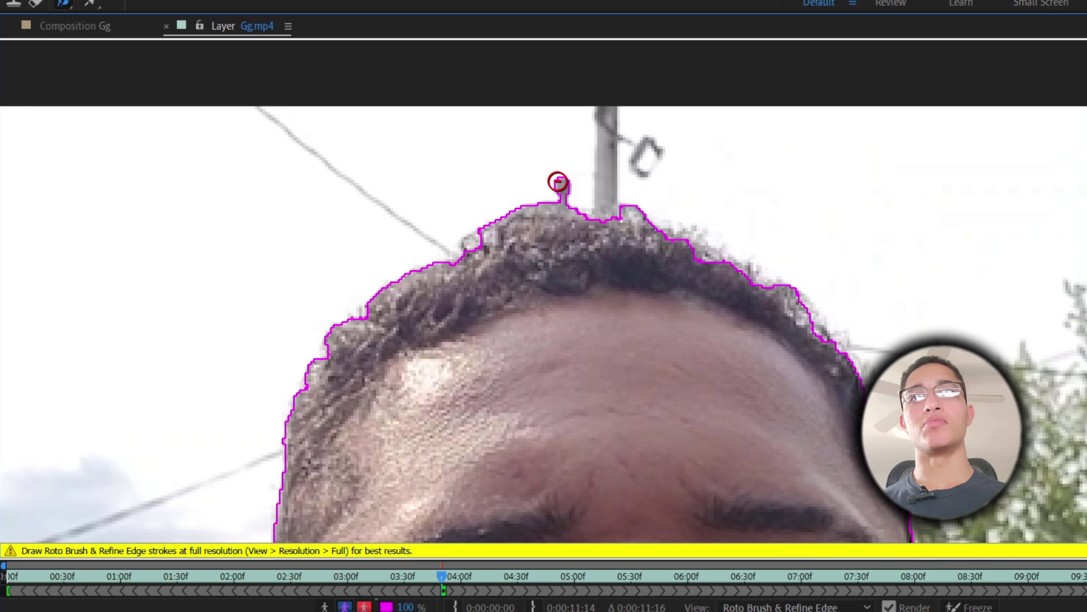
alt+drag(558, 181, 563, 179)
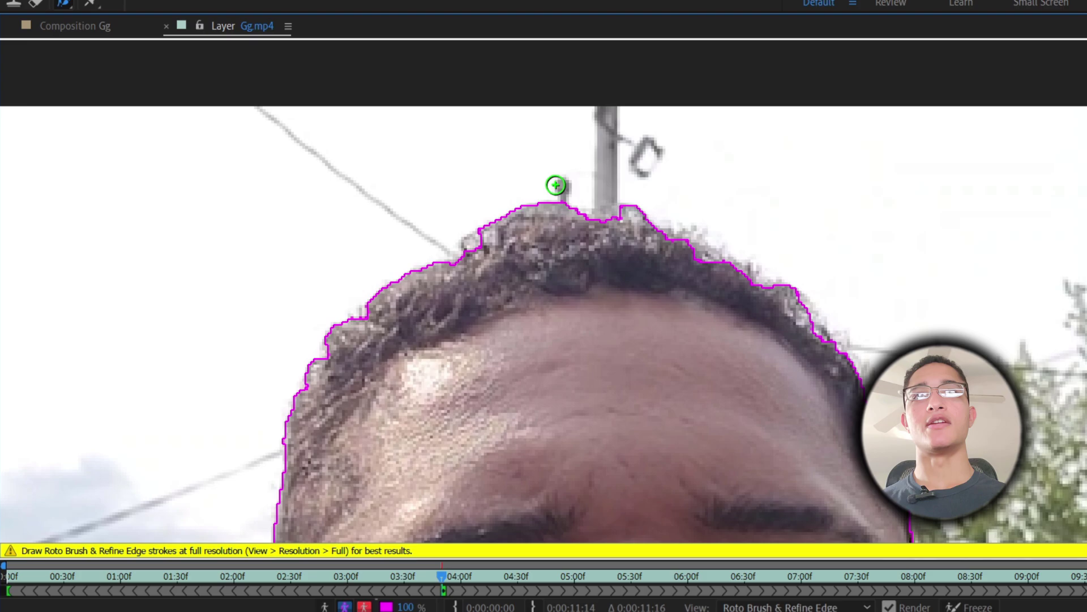
click(602, 220)
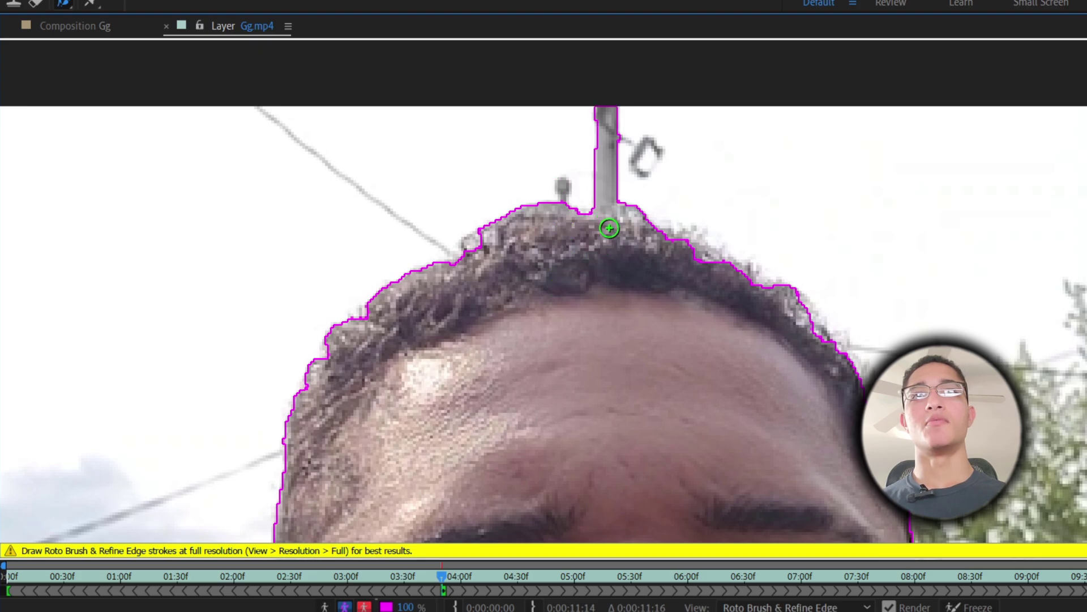
alt+drag(592, 191, 646, 183)
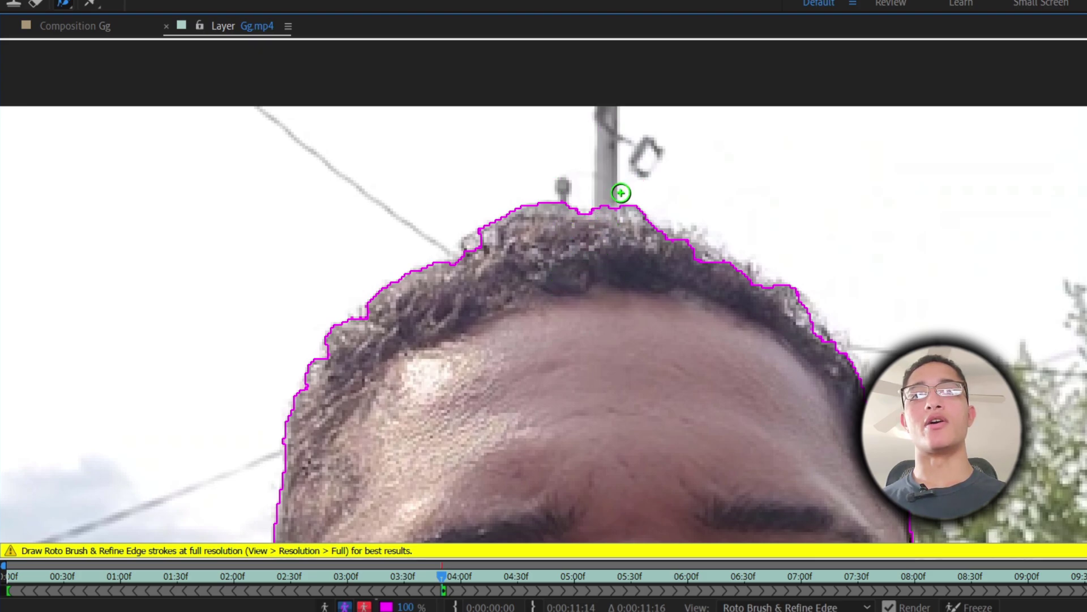
- Add the man's ear in front of the sky and trees to the Roto Brush selection, trimming the outline around the earlobe
drag(383, 307, 444, 49)
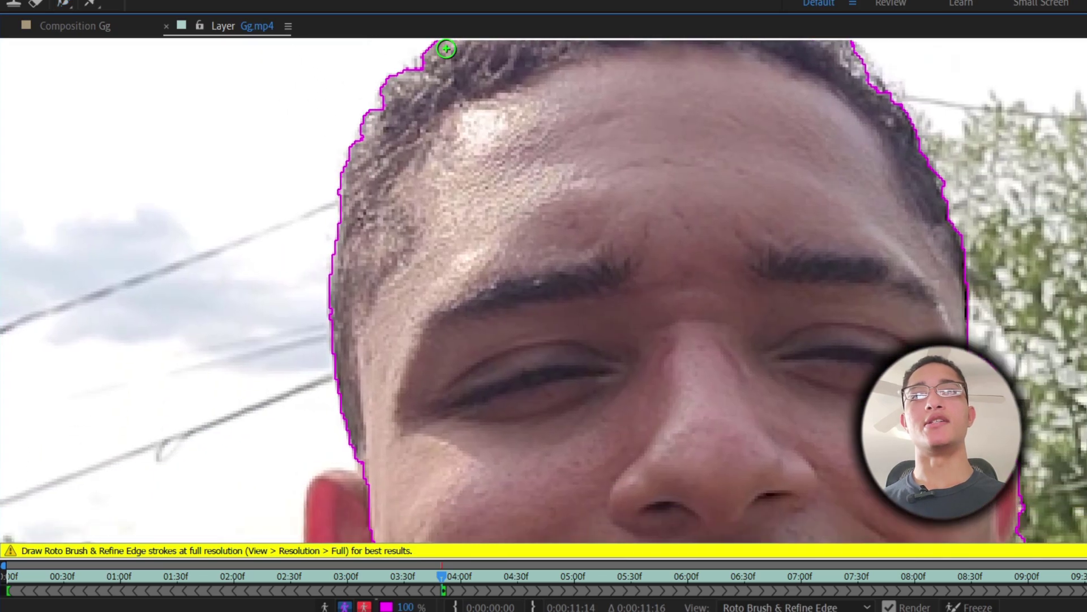
drag(447, 349, 462, 151)
mouse_move(415, 308)
mouse_down()
mouse_move(447, 248)
mouse_move(490, 260)
mouse_move(521, 253)
mouse_move(510, 208)
mouse_up()
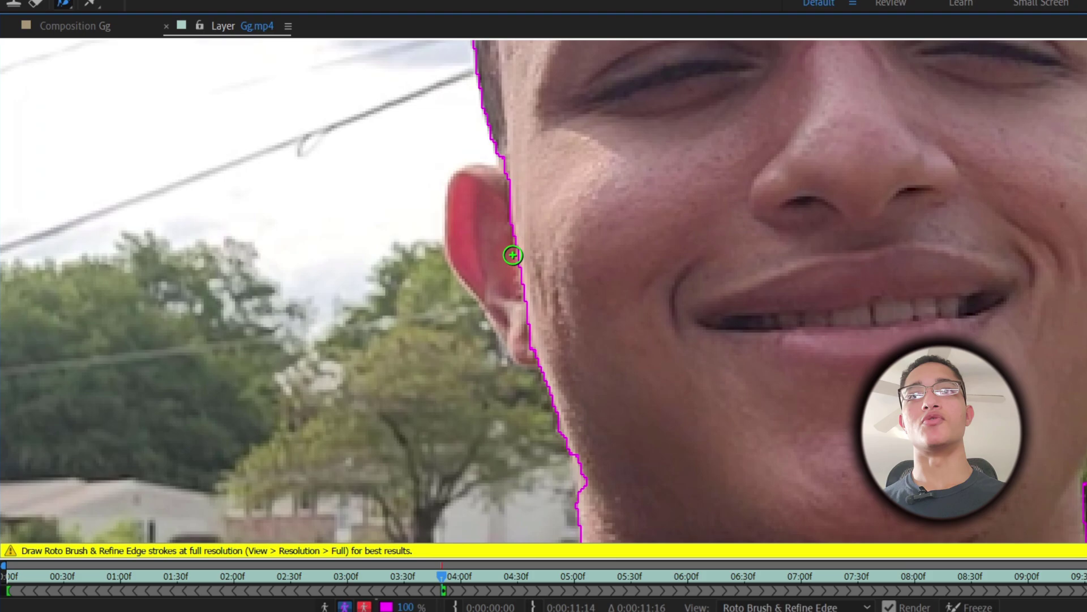
drag(517, 221, 495, 190)
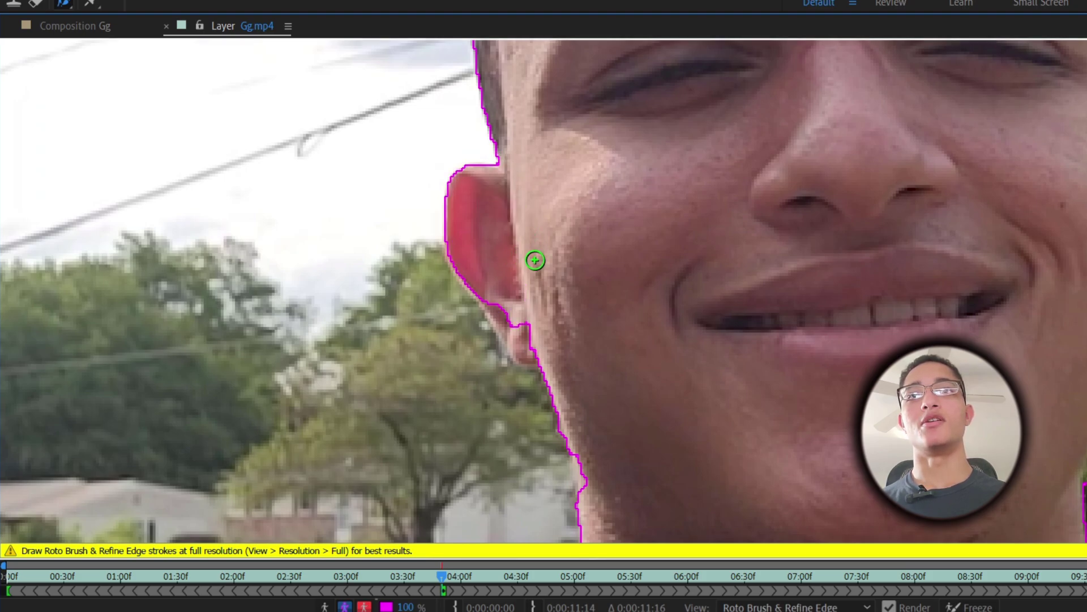
drag(534, 311, 530, 326)
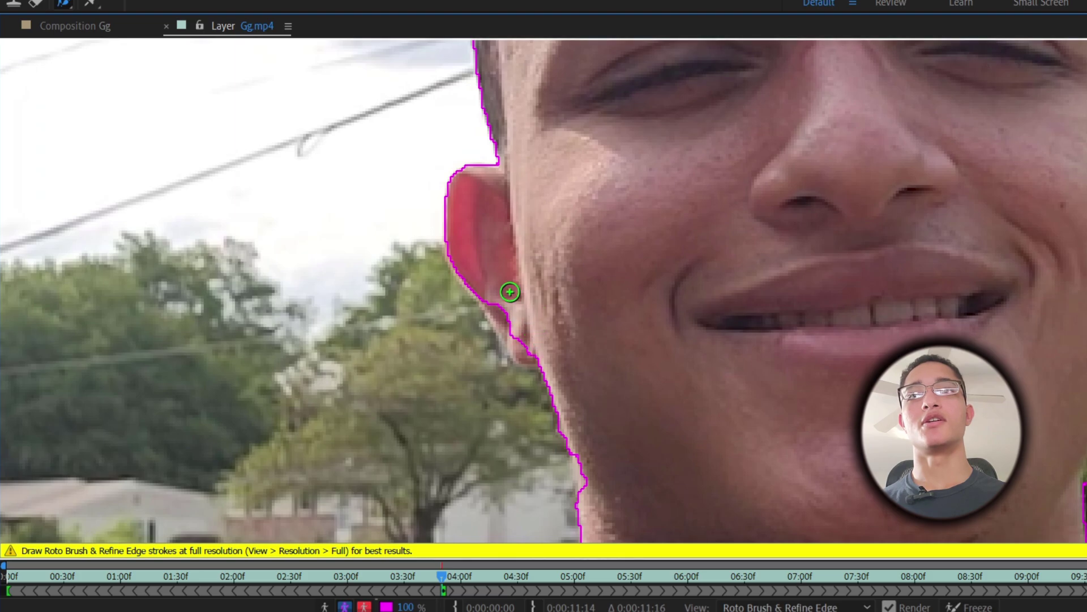
drag(499, 291, 520, 335)
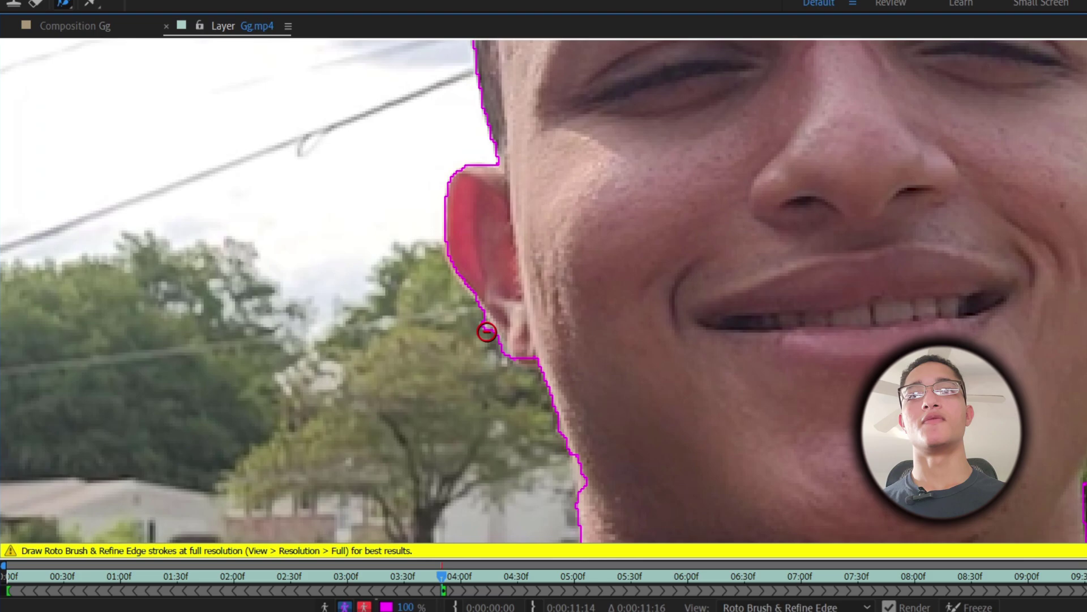
drag(485, 325, 485, 326)
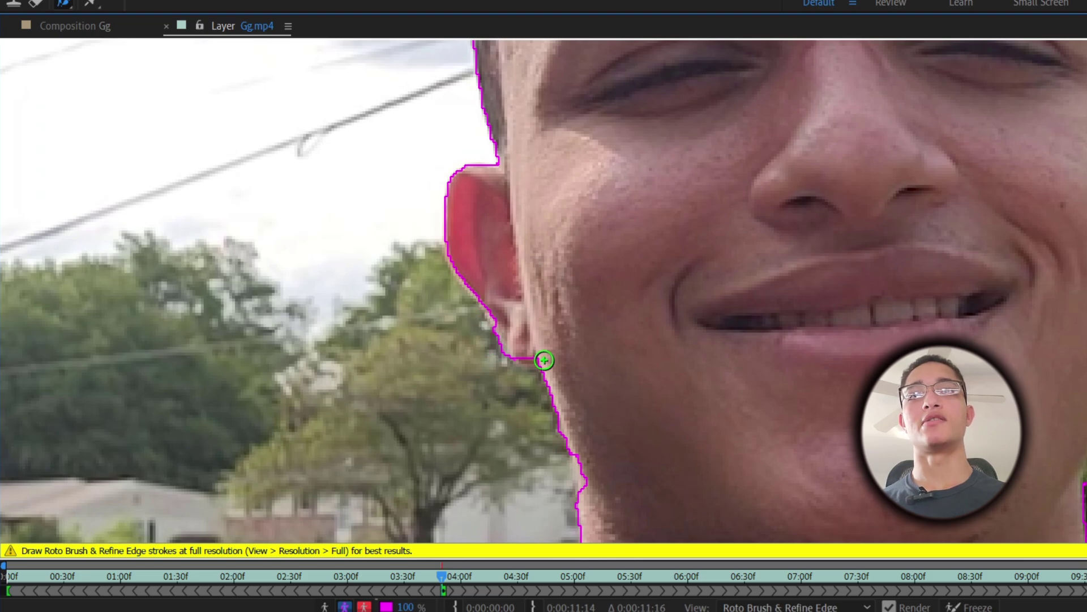
drag(712, 267, 615, 263)
click(432, 350)
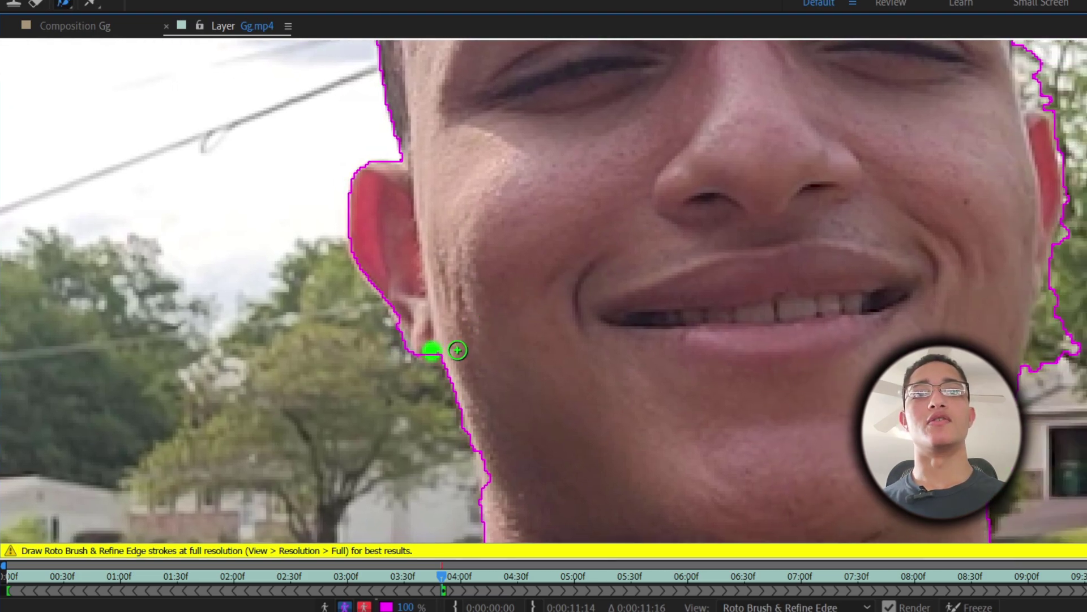
- Subtract the background trees and house roof from the Roto Brush selection below the ear on the other side of the face
mouse_move(806, 252)
mouse_down()
mouse_move(393, 371)
mouse_move(404, 323)
mouse_up()
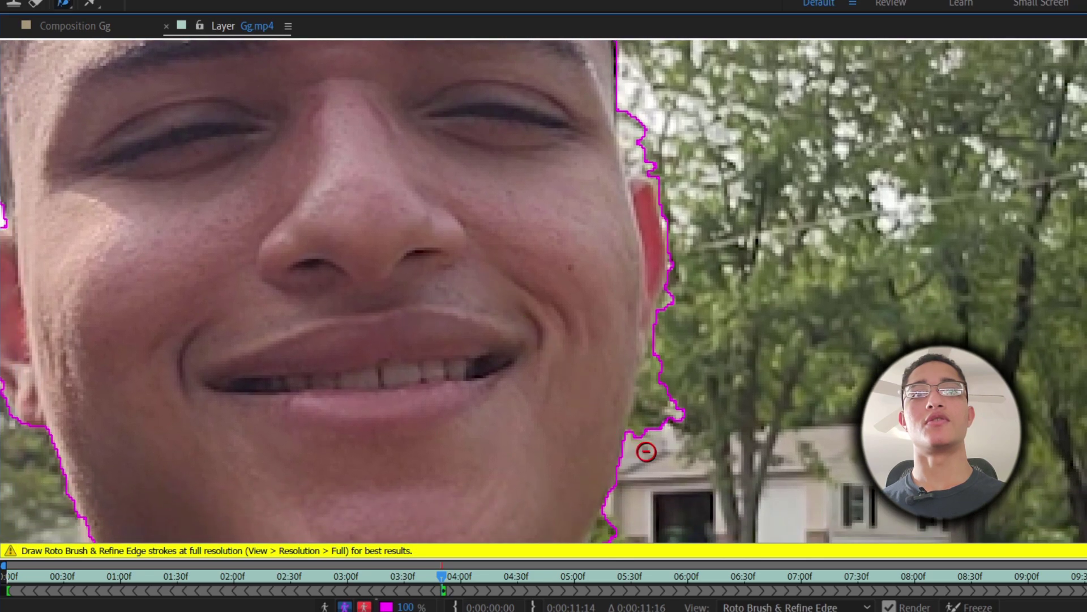
mouse_move(642, 438)
mouse_down()
mouse_move(686, 399)
mouse_move(679, 358)
mouse_up()
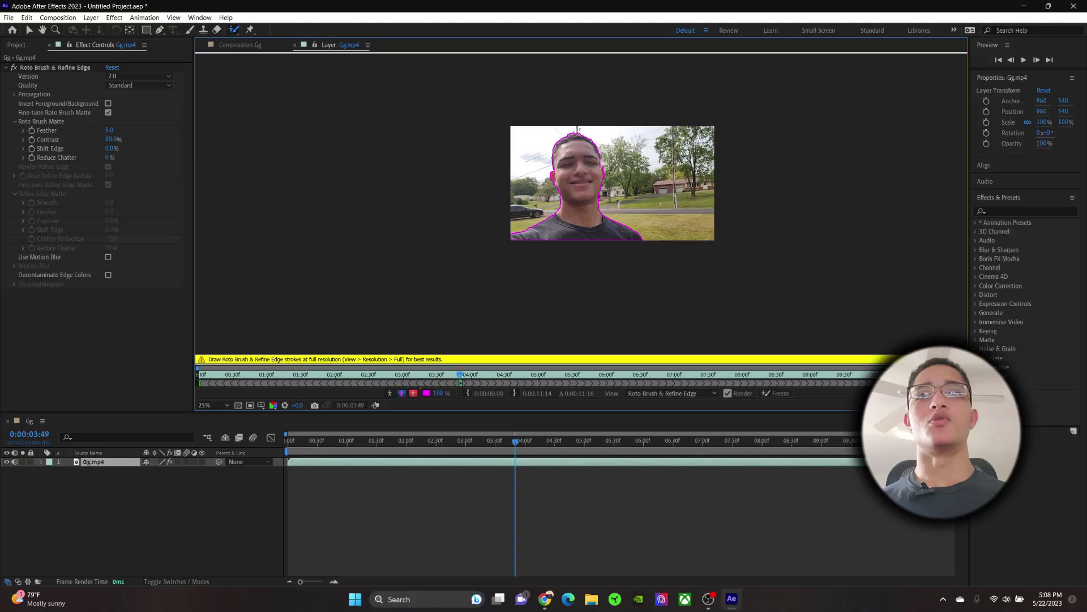
scroll(582, 192, up, 1)
drag(577, 171, 508, 267)
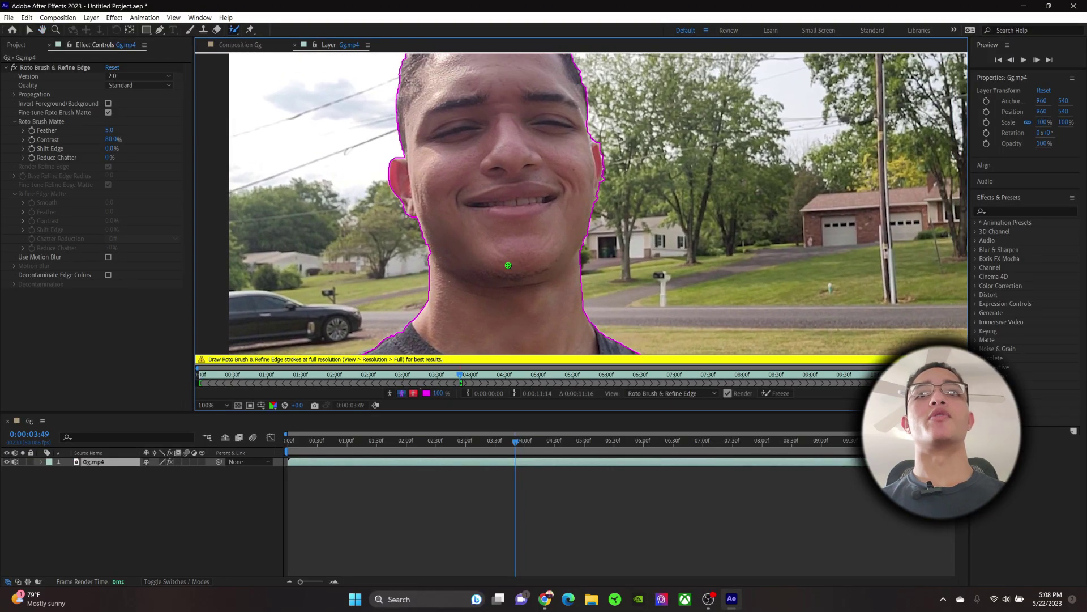
scroll(509, 260, down, 1)
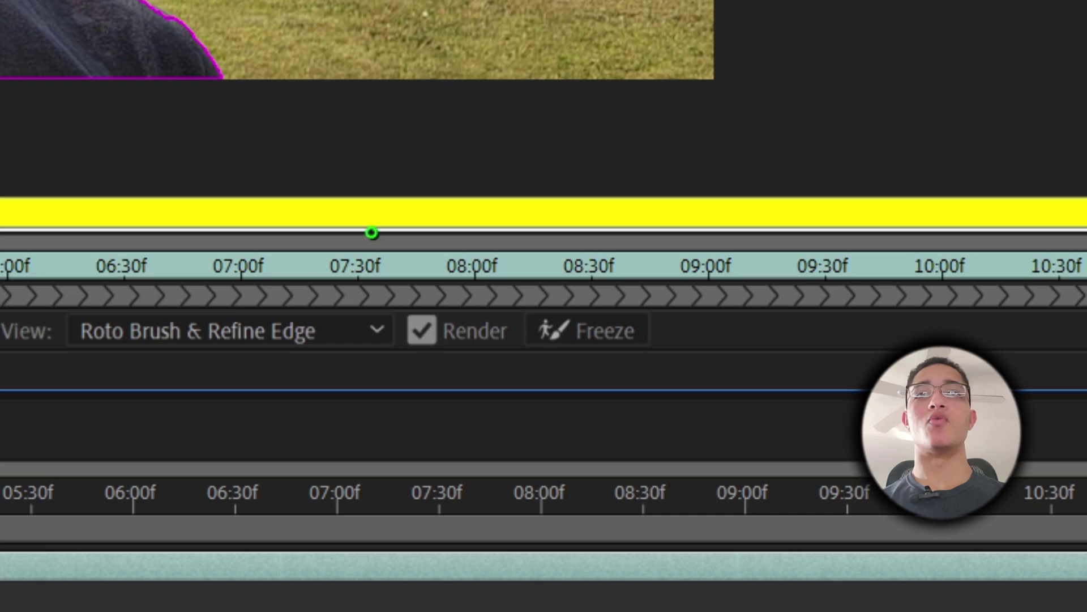
- Freeze the Roto Brush propagation and inspect the outline around the face and head at 0:00:05:13
click(572, 331)
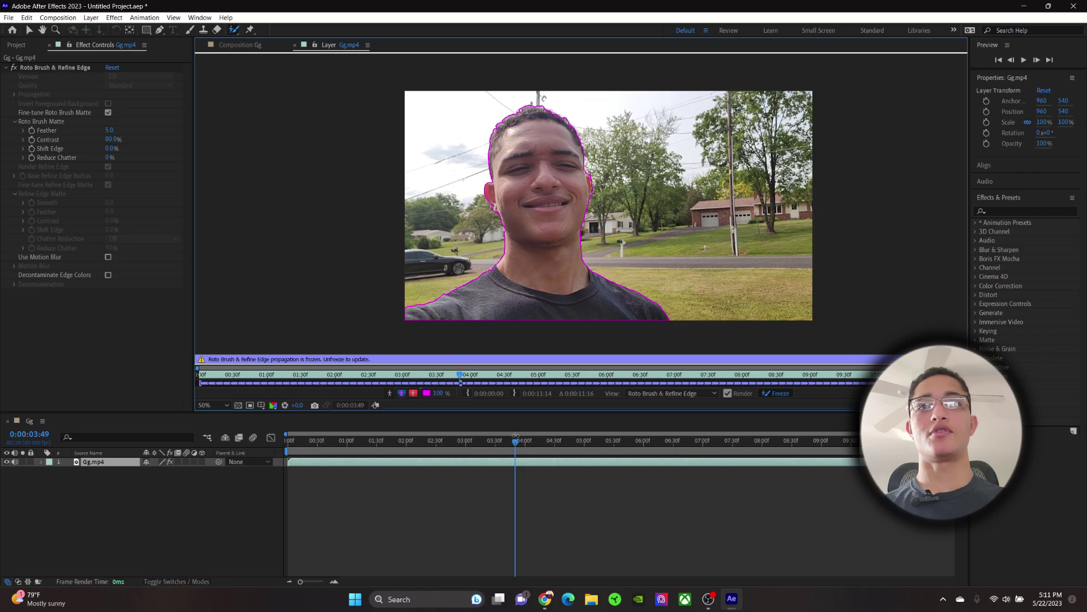
drag(515, 436, 602, 445)
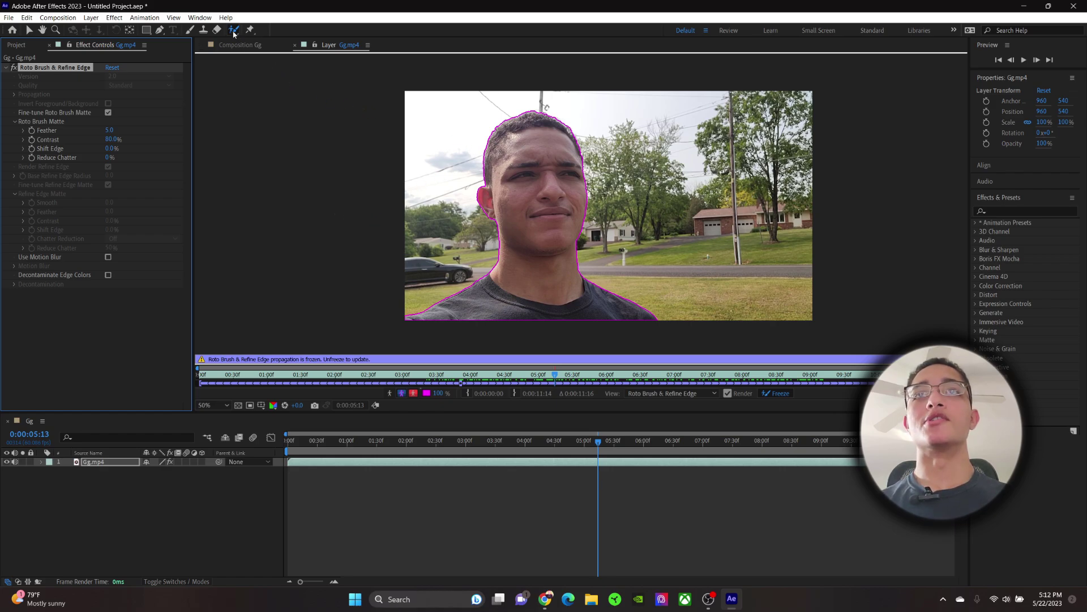
scroll(536, 113, up, 2)
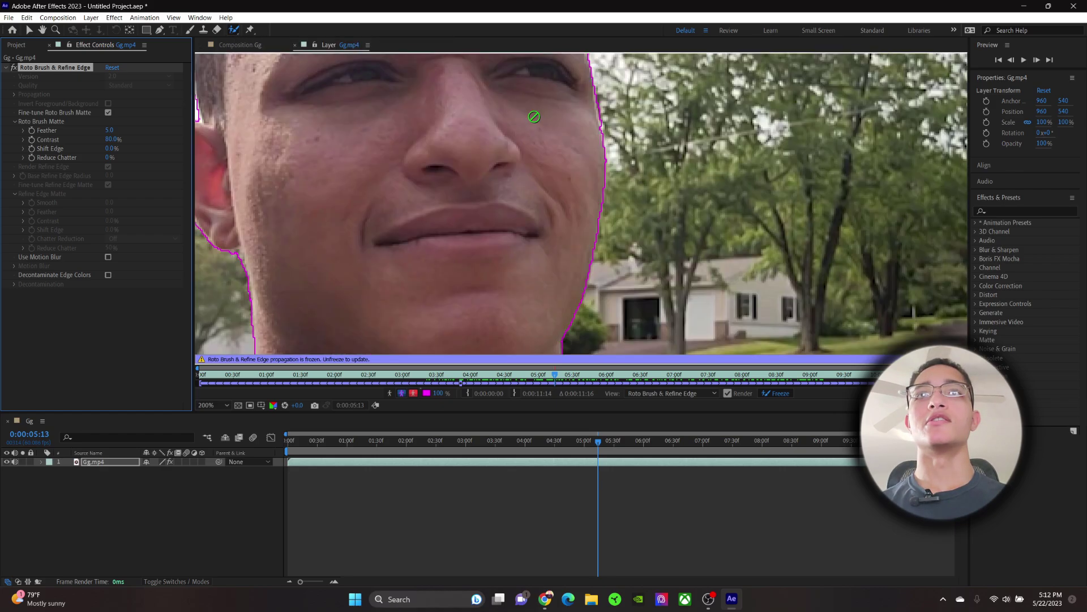
drag(536, 122, 636, 323)
drag(566, 169, 600, 225)
scroll(552, 98, down, 1)
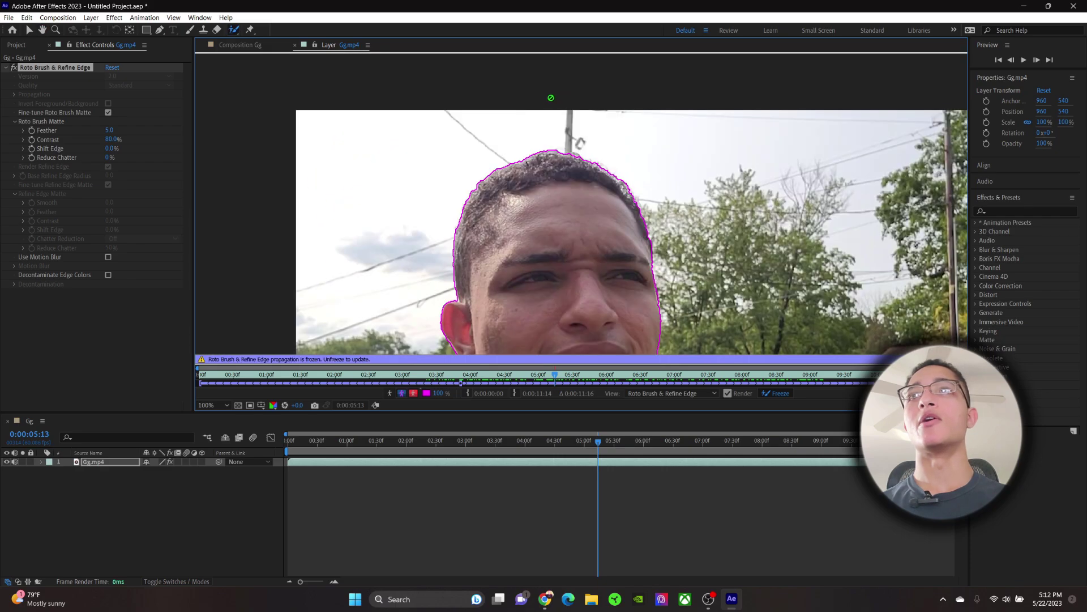
mouse_move(534, 150)
mouse_down()
mouse_move(544, 100)
mouse_move(534, 89)
mouse_up()
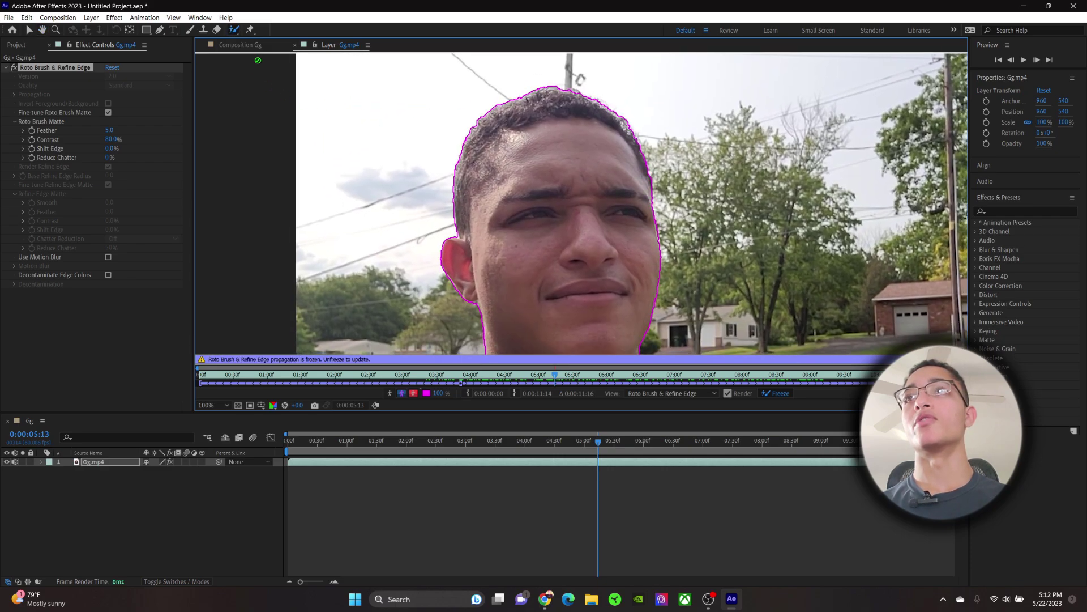
- Switch from the Roto Brush to the Refine Edge tool
click(234, 31)
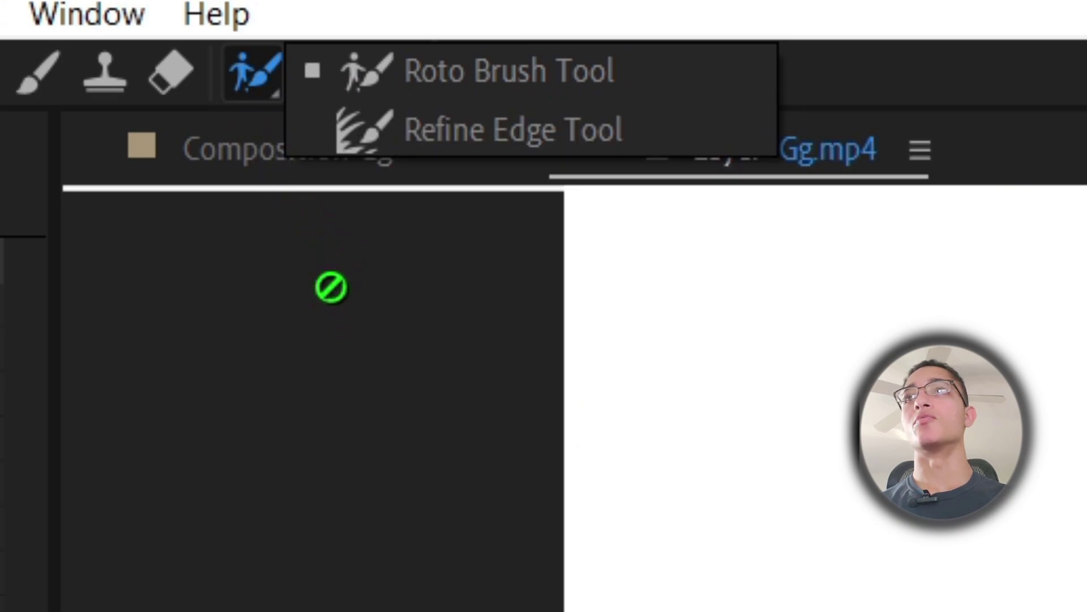
click(257, 81)
click(256, 82)
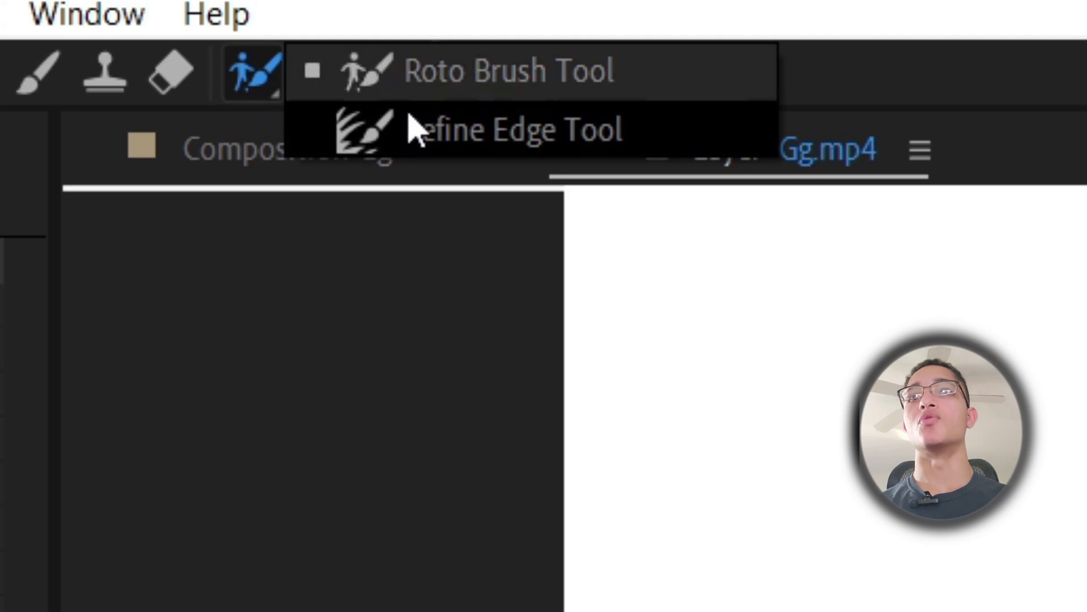
click(430, 142)
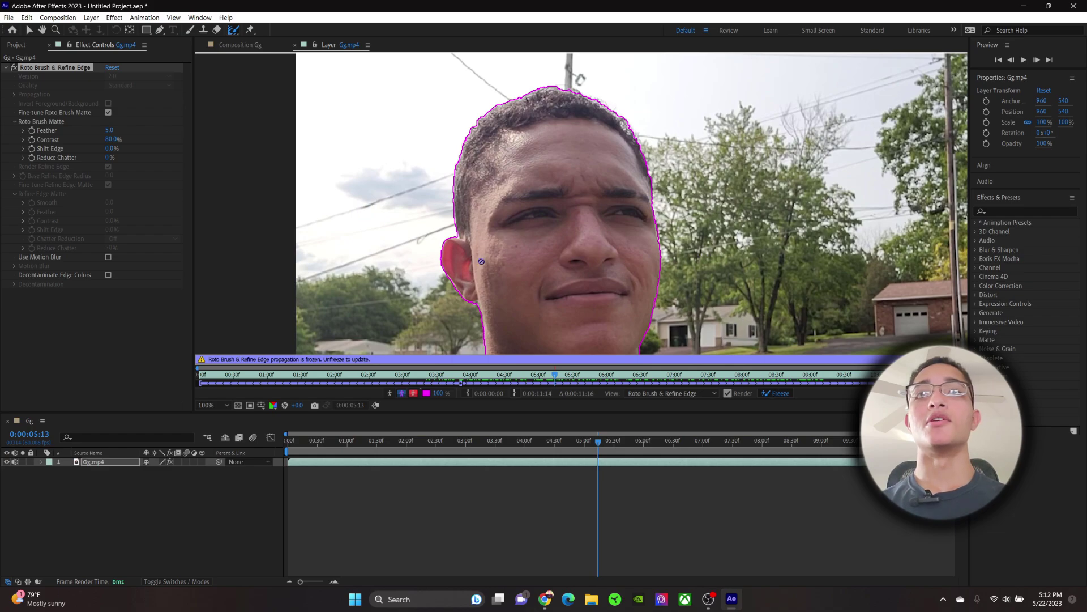
drag(471, 243, 499, 235)
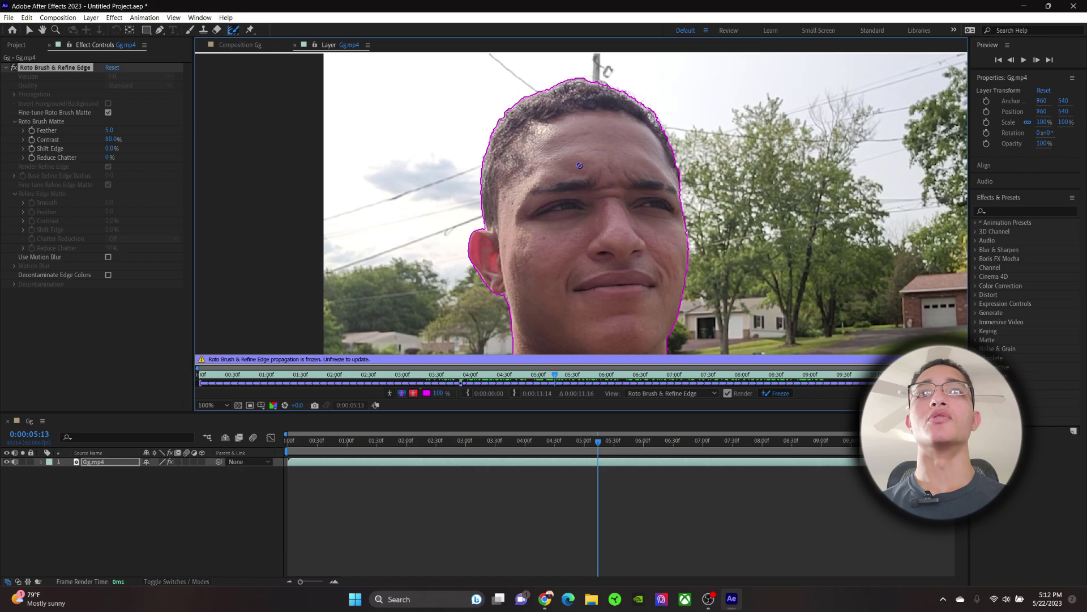
scroll(439, 194, down, 2)
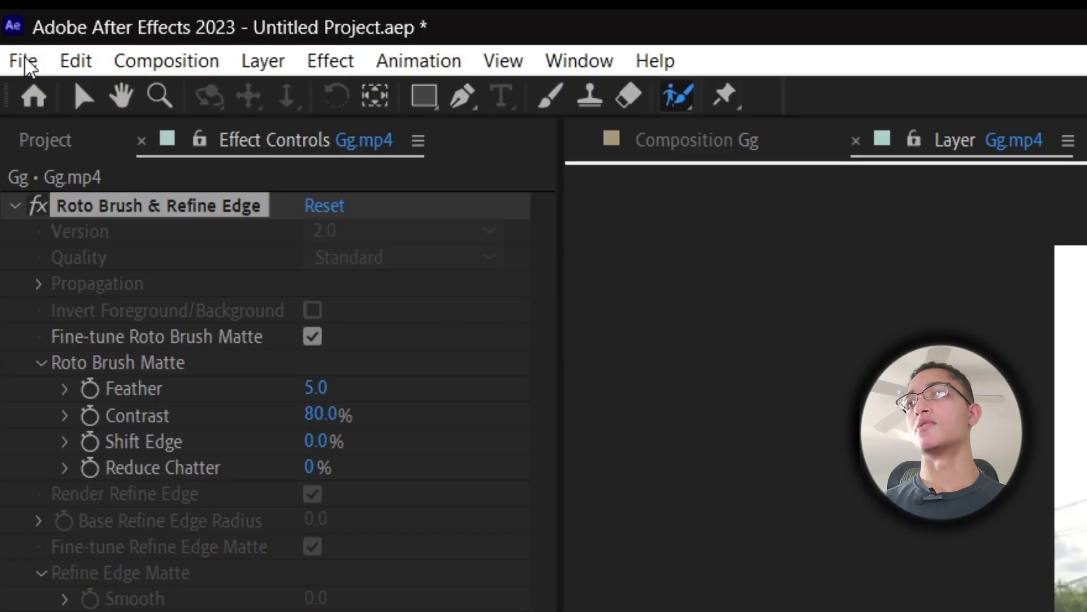
- Import the FootageCrate explosion clip Explosion_35-prores.mov into the project
click(8, 17)
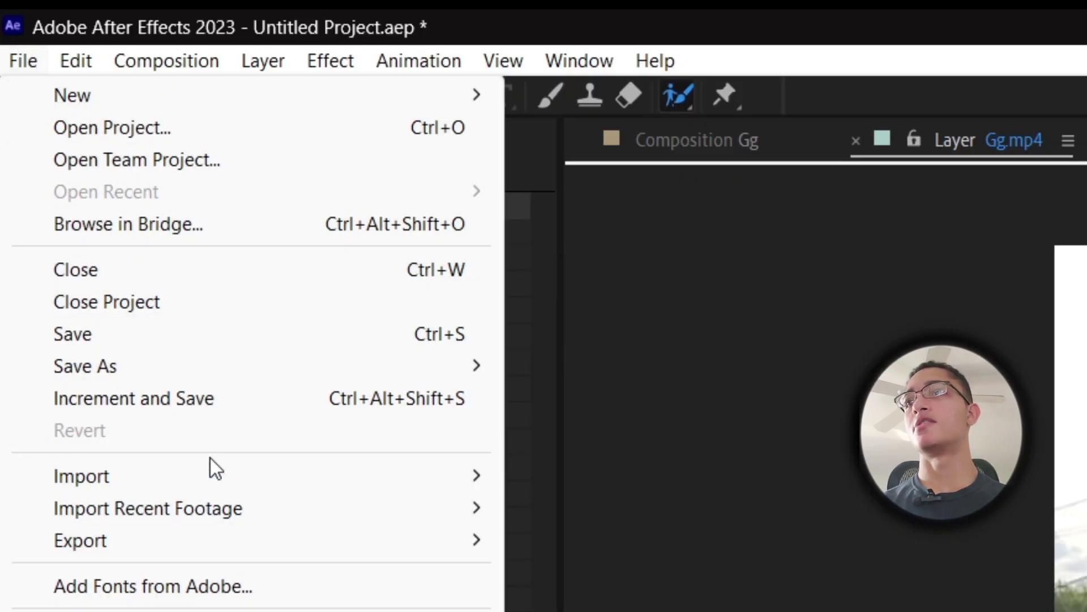
mouse_move(250, 474)
click(617, 476)
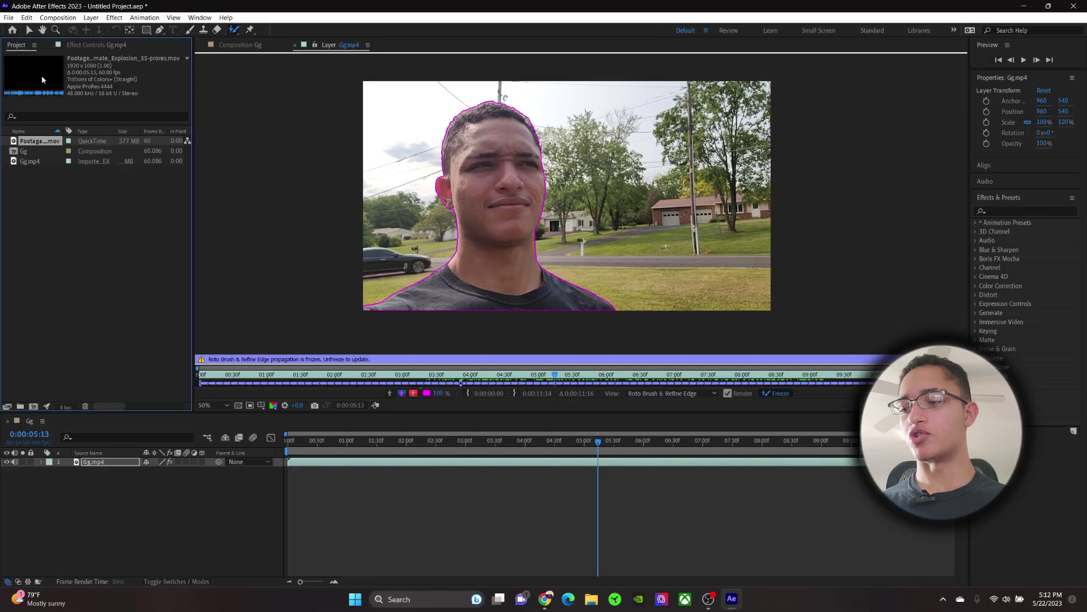
- Duplicate the Gg.mp4 layer and remove the Roto Brush & Refine Edge effect from the lower copy
click(105, 462)
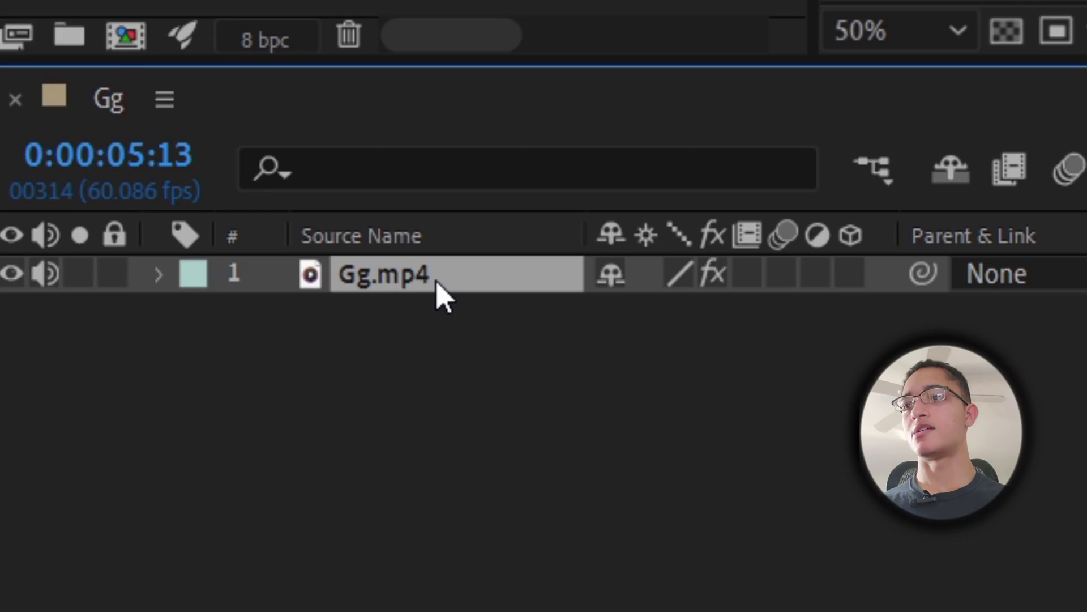
key(ctrl+d)
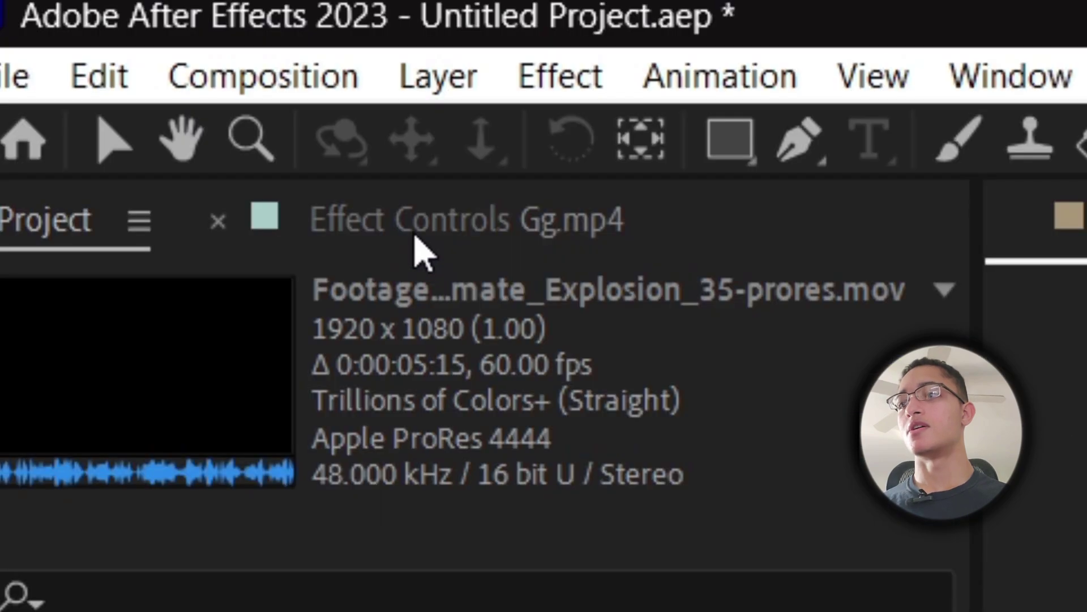
click(87, 46)
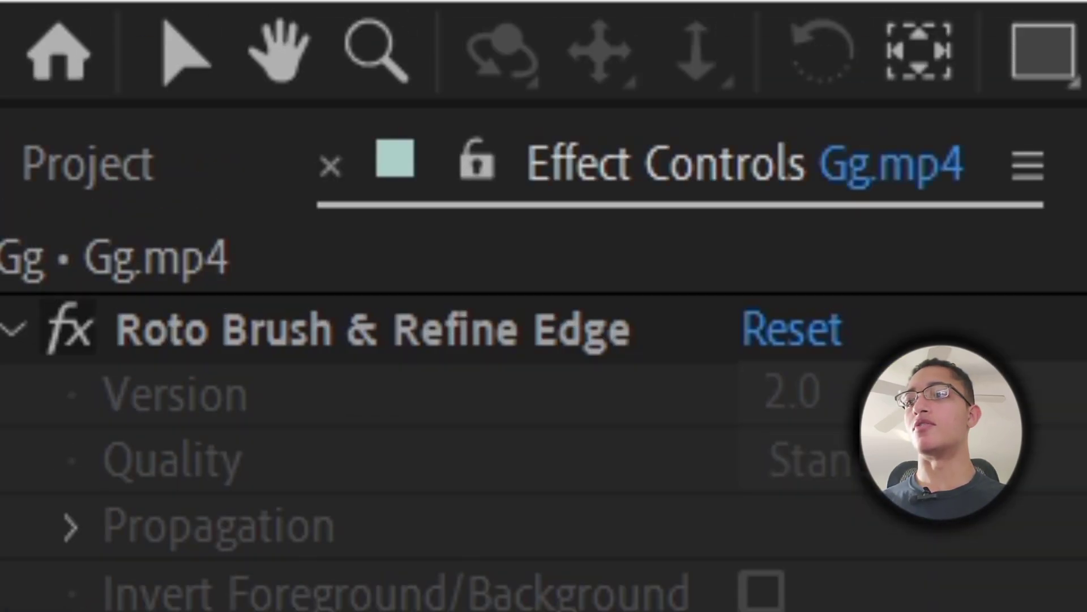
click(493, 358)
key(Delete)
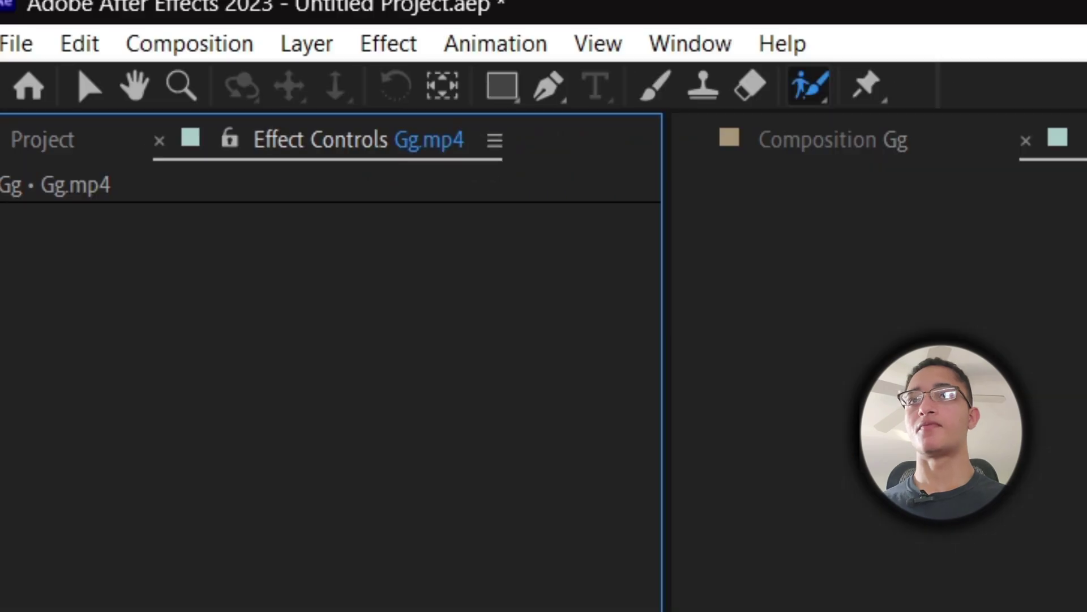
key(ctrl+z)
key(ctrl+shift+z)
key(ctrl+z)
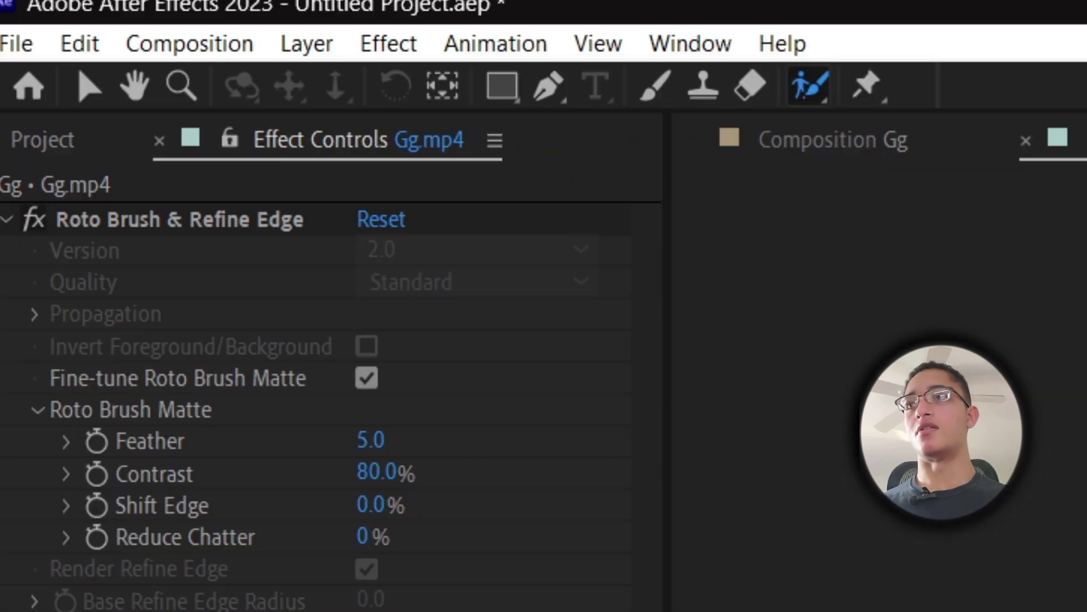
- Add the explosion footage to the Gg composition between the two Gg.mp4 layers
click(50, 146)
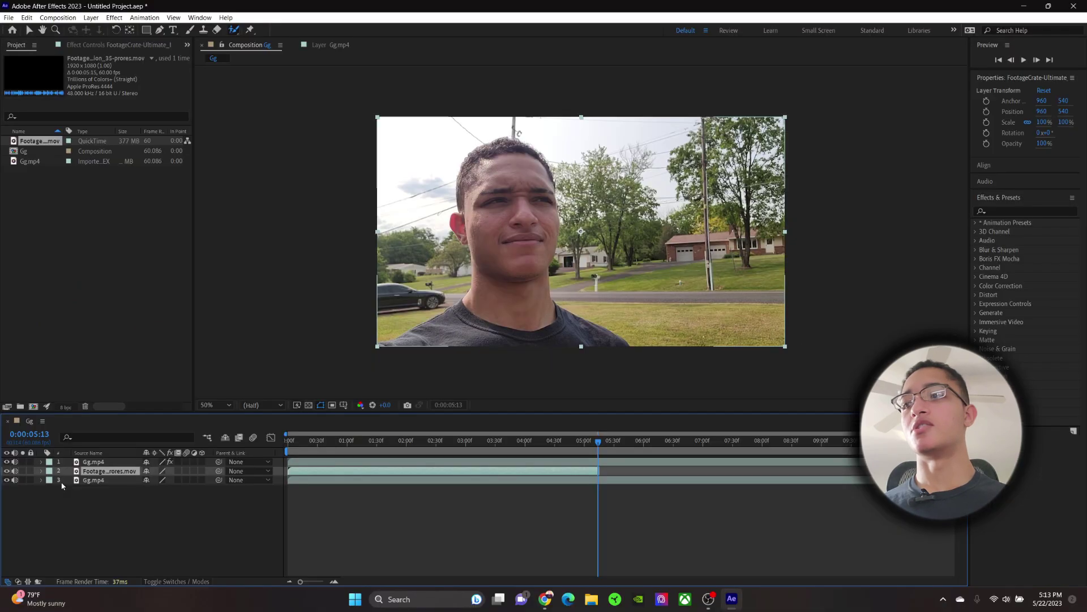
- Hide and show the cutout, explosion and background layers in turn to examine each one's contribution, scrubbing back to 0:00:02:14
click(7, 480)
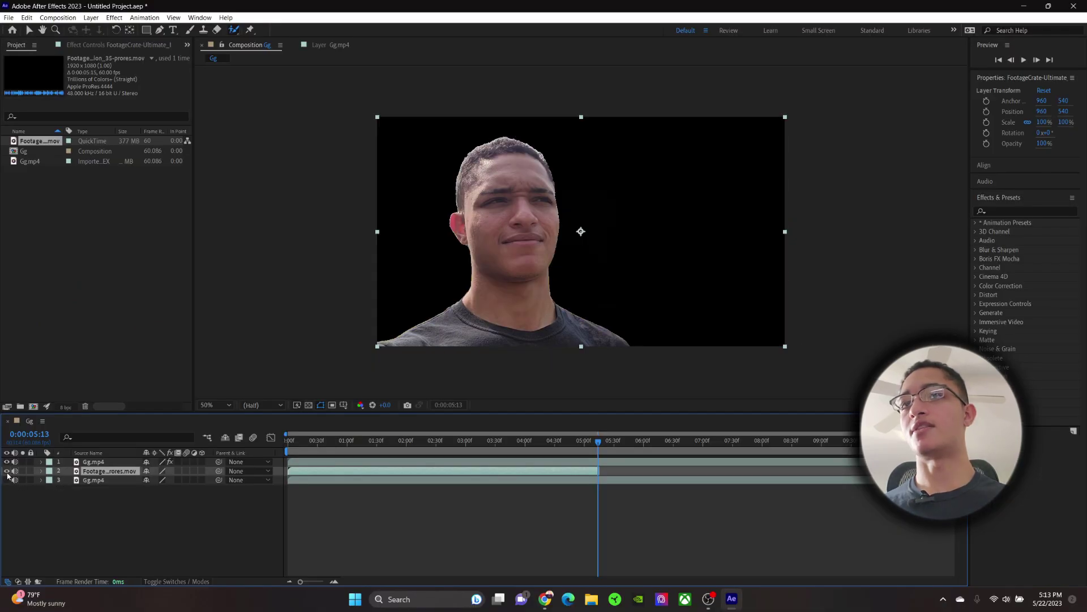
click(95, 463)
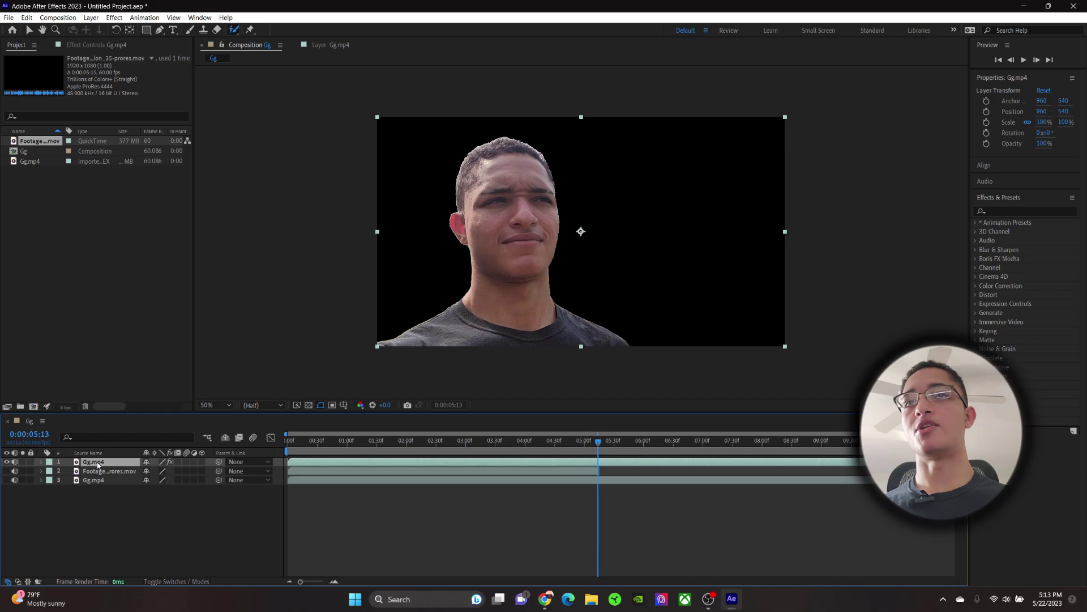
click(7, 462)
click(7, 480)
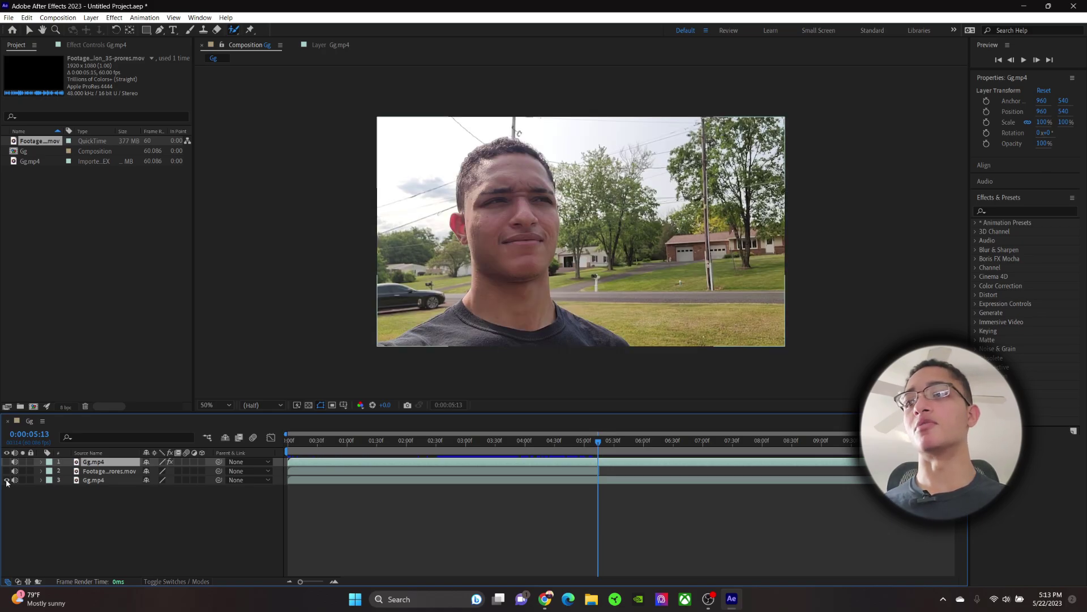
click(7, 480)
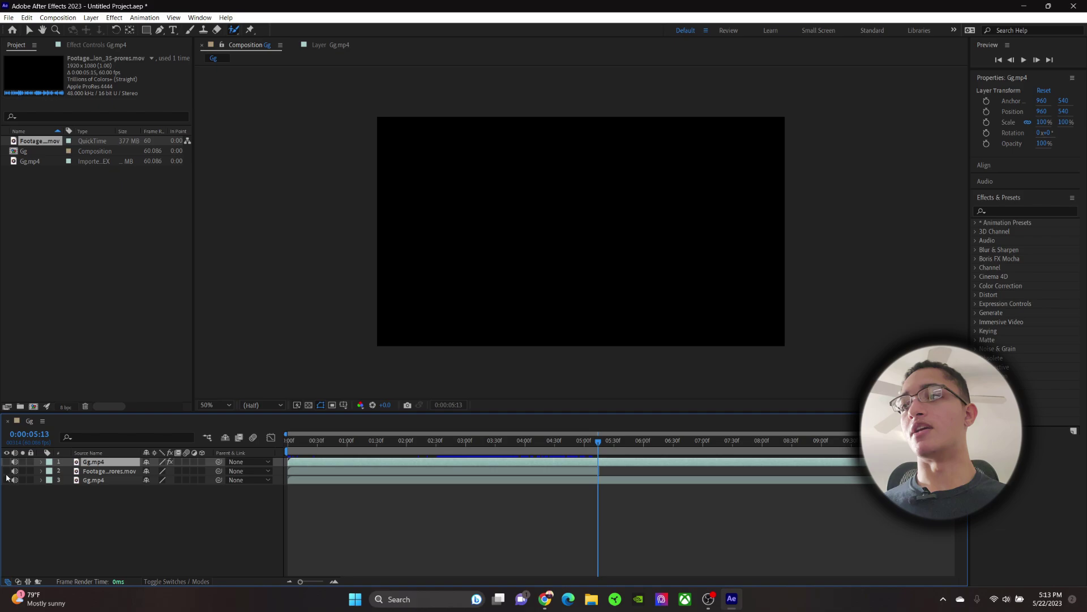
click(7, 470)
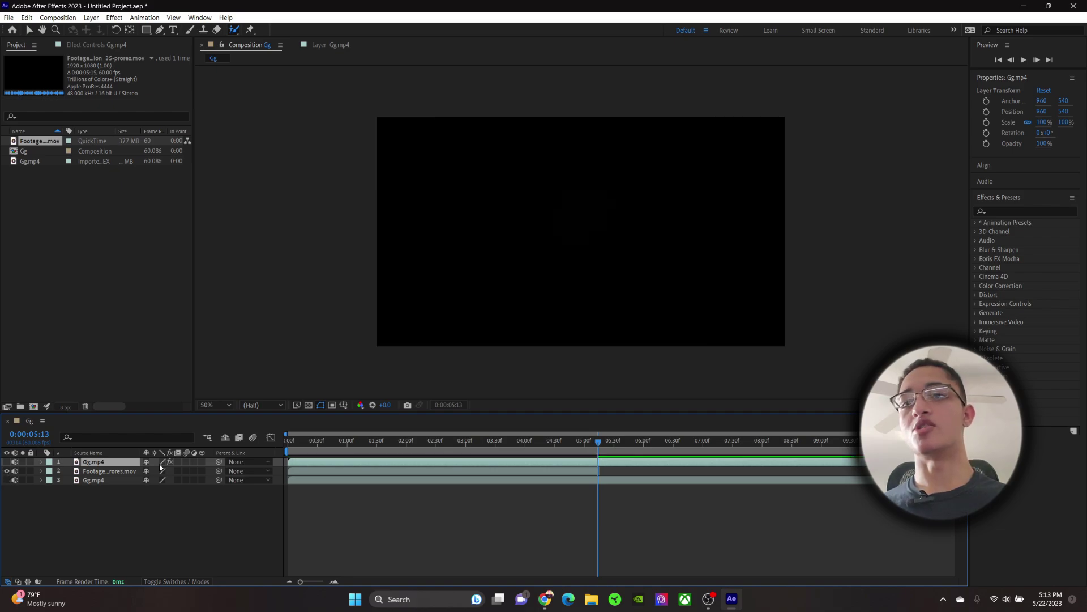
drag(602, 443, 421, 453)
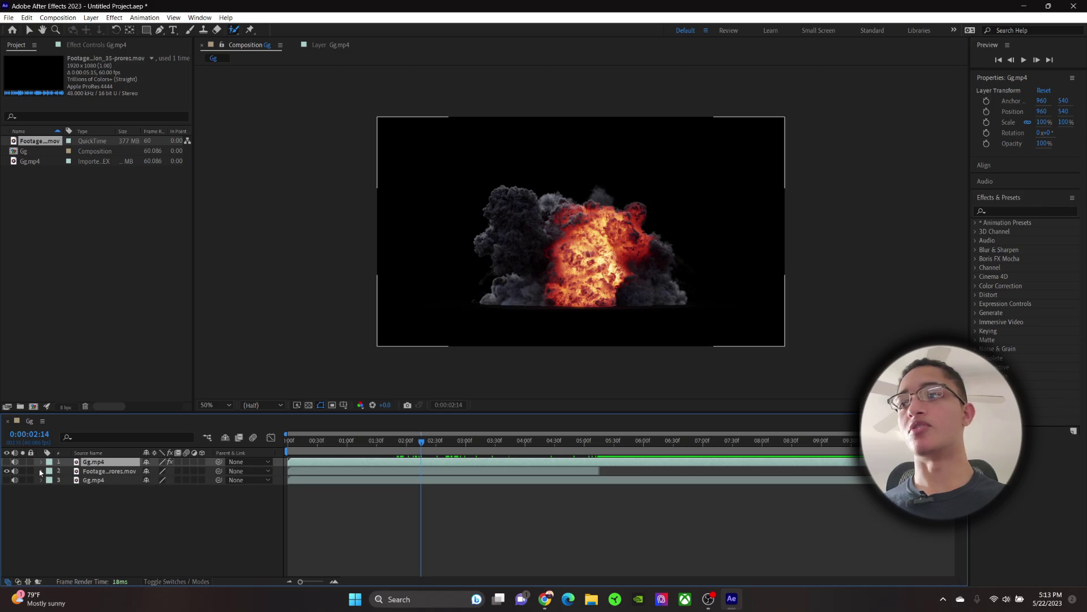
click(7, 480)
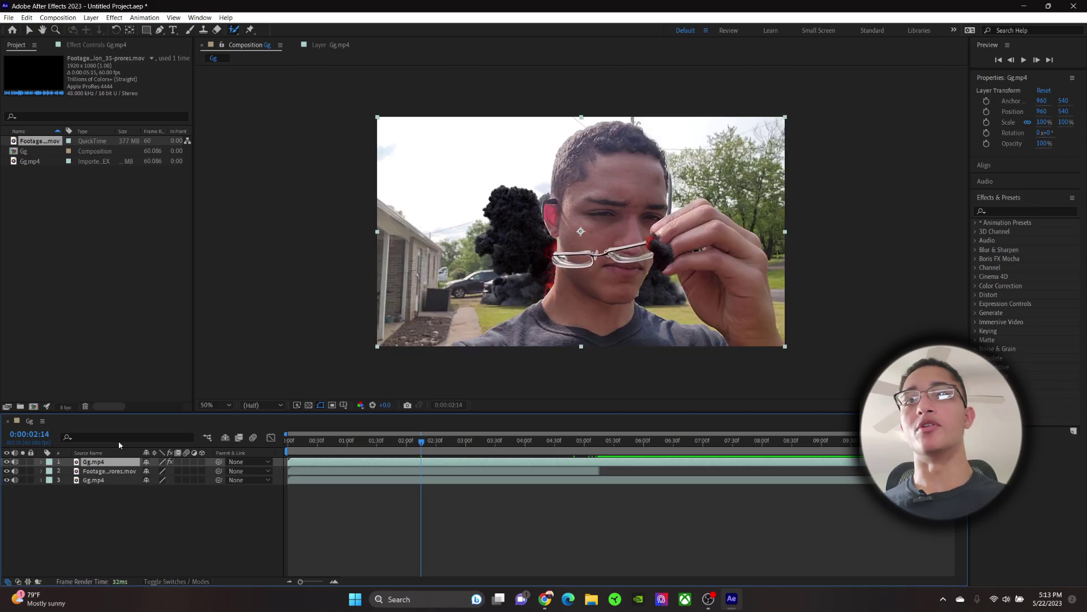
- Move the explosion layer to about position 1126, 442 behind the man, over the house, and scrub to 0:00:03:55
drag(422, 447, 503, 450)
drag(580, 233, 616, 216)
mouse_move(505, 446)
mouse_down()
mouse_move(407, 448)
mouse_move(545, 447)
mouse_move(436, 432)
mouse_move(415, 441)
mouse_move(520, 441)
mouse_up()
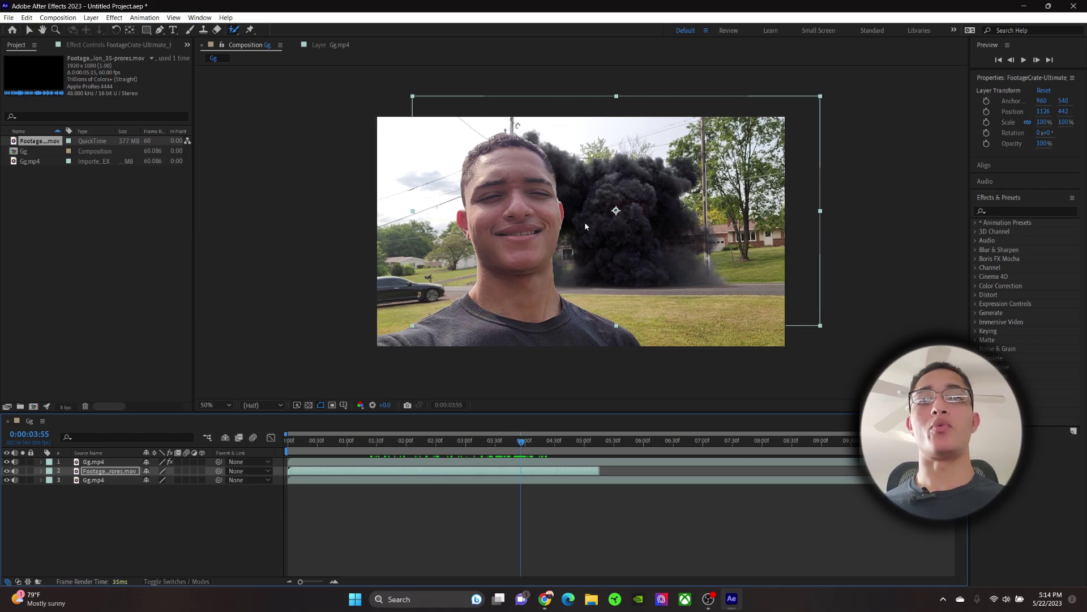
- Examine the edges of the man's cutout around the head, face and neck against the explosion smoke
click(94, 461)
scroll(509, 295, up, 2)
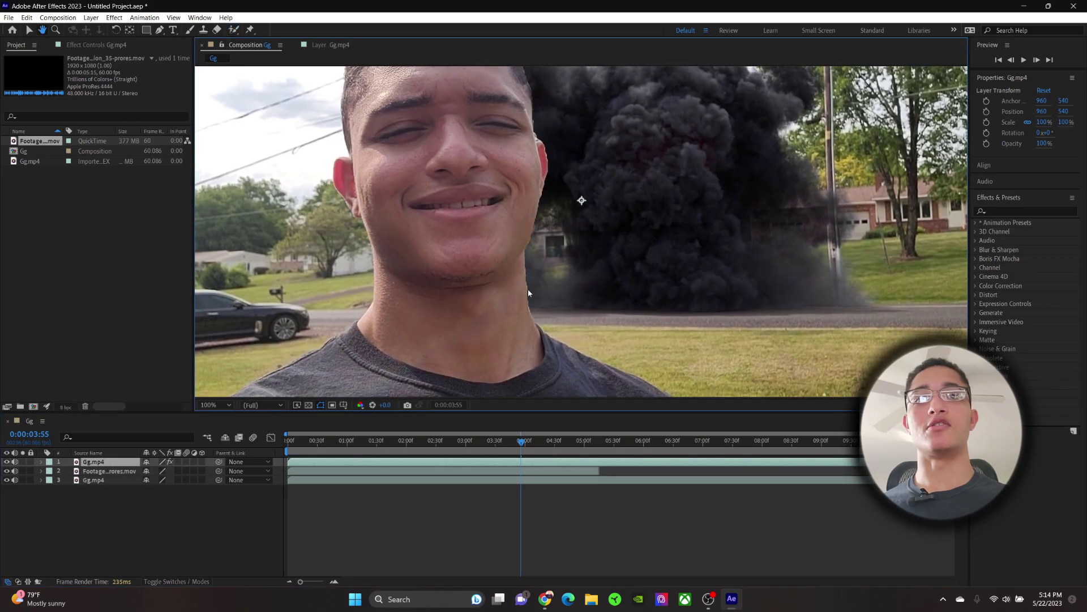
scroll(528, 292, up, 1)
drag(522, 177, 546, 321)
drag(514, 223, 542, 311)
drag(483, 108, 537, 158)
drag(558, 258, 480, 109)
scroll(519, 225, down, 1)
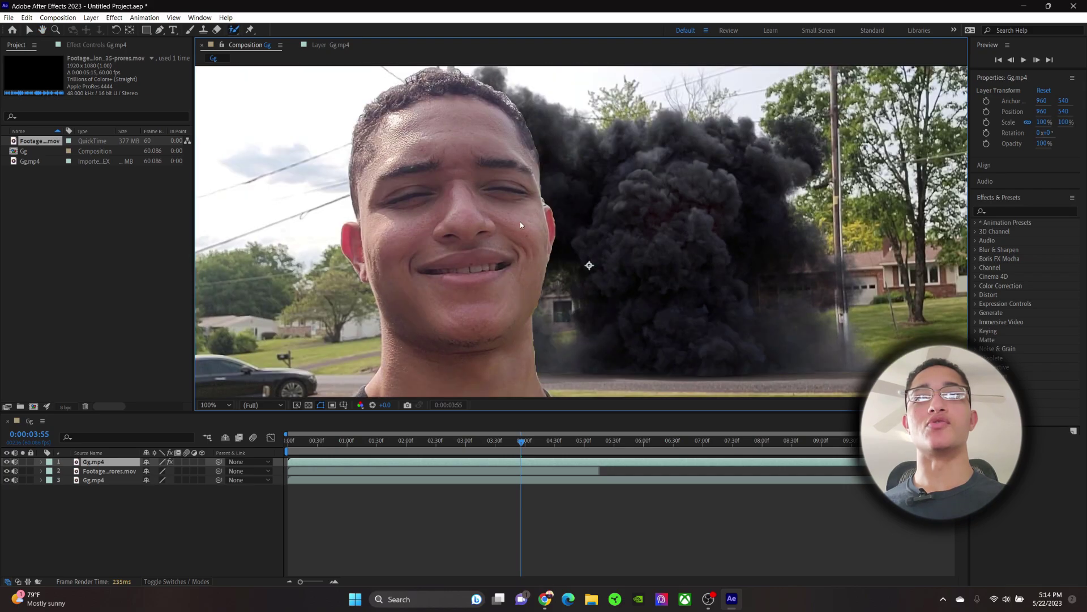
drag(520, 225, 474, 196)
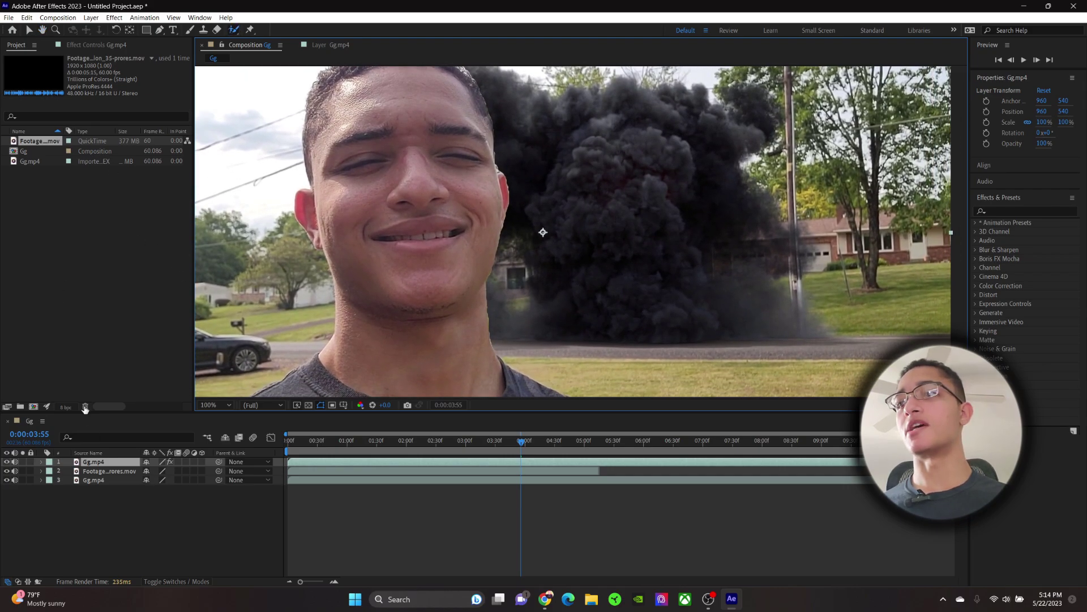
- Set the cutout layer's Roto Brush Matte Feather to 8.2 and Contrast to 54.7%
click(95, 46)
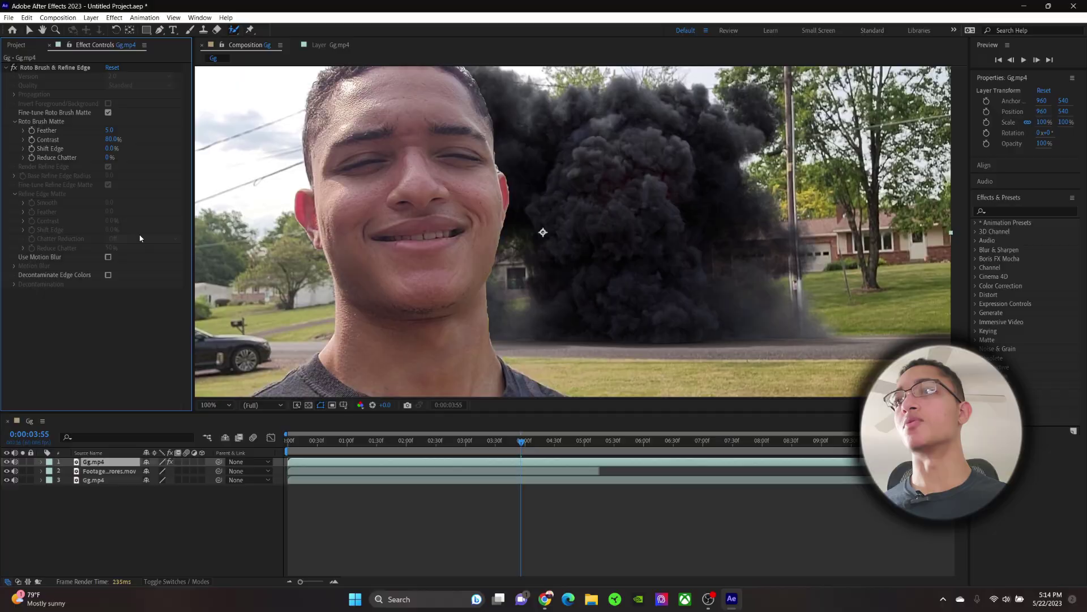
drag(110, 130, 123, 142)
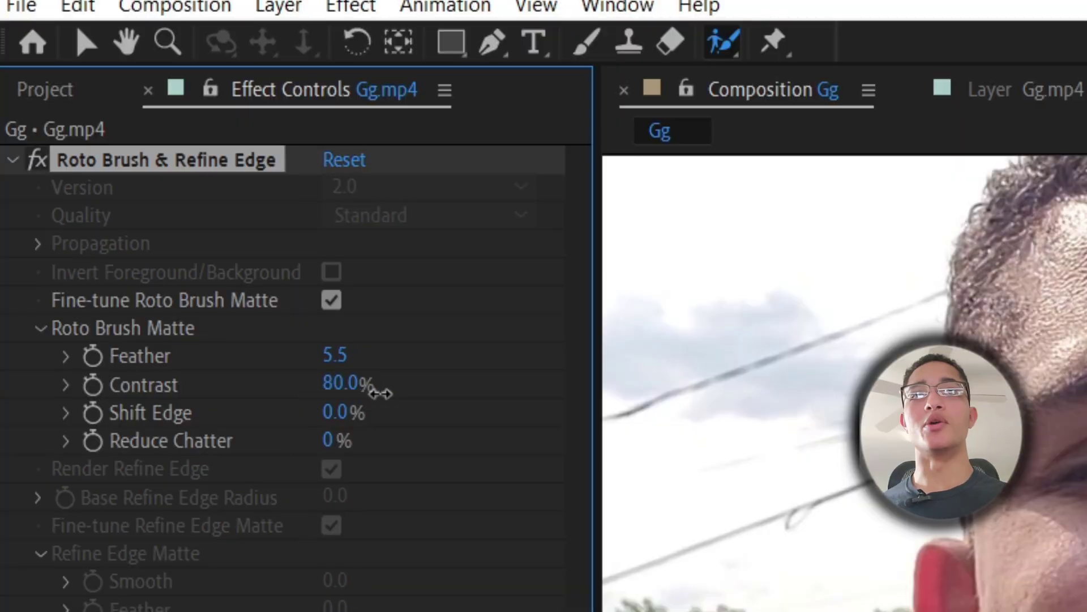
drag(381, 393, 59, 408)
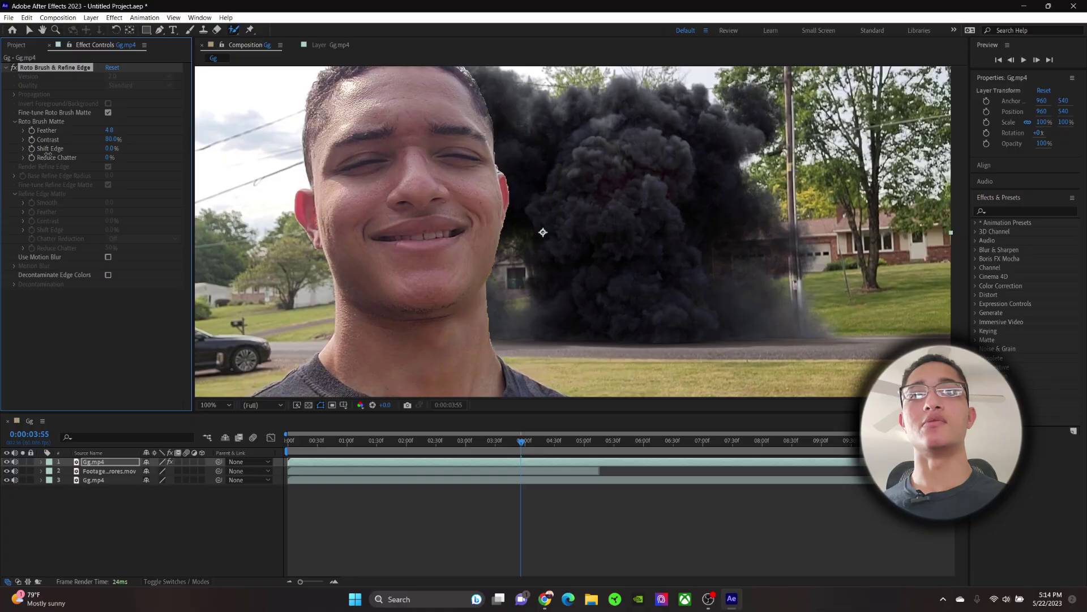
drag(53, 164, 45, 165)
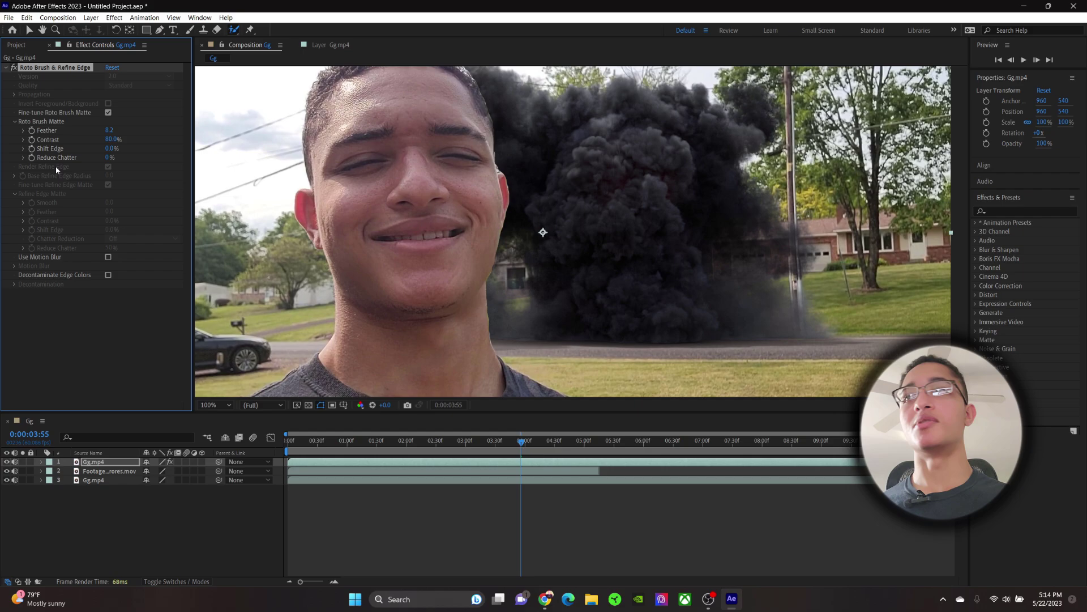
mouse_move(111, 139)
mouse_down()
mouse_move(156, 142)
mouse_move(55, 157)
mouse_move(100, 148)
mouse_move(79, 150)
mouse_move(119, 170)
mouse_up()
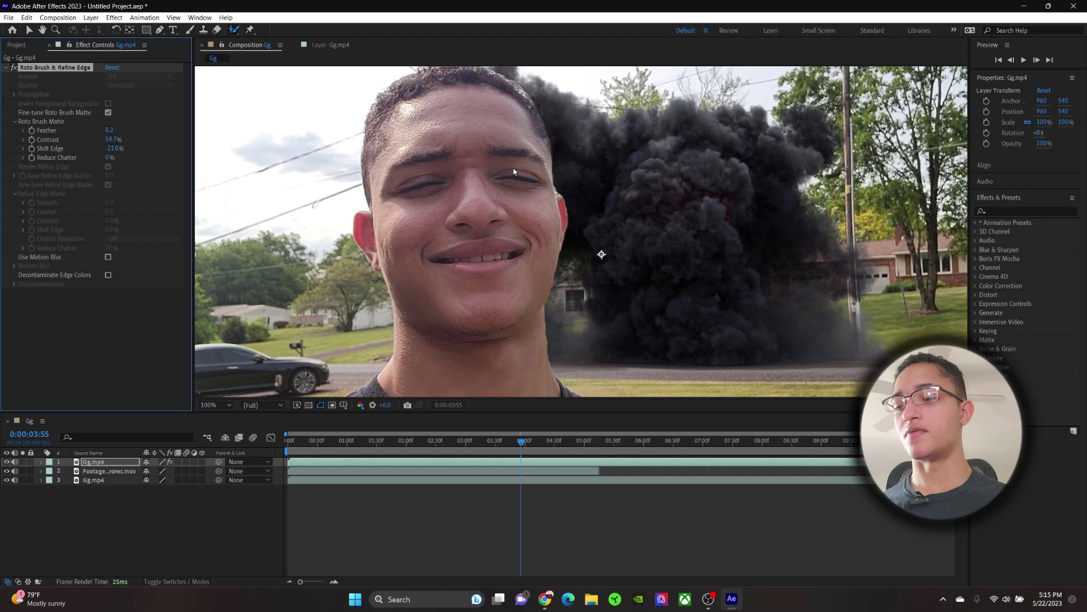
- Undo the last Shift Edge change and try a Reduce Chatter value of 100% on the Roto Brush matte
key(ctrl+z)
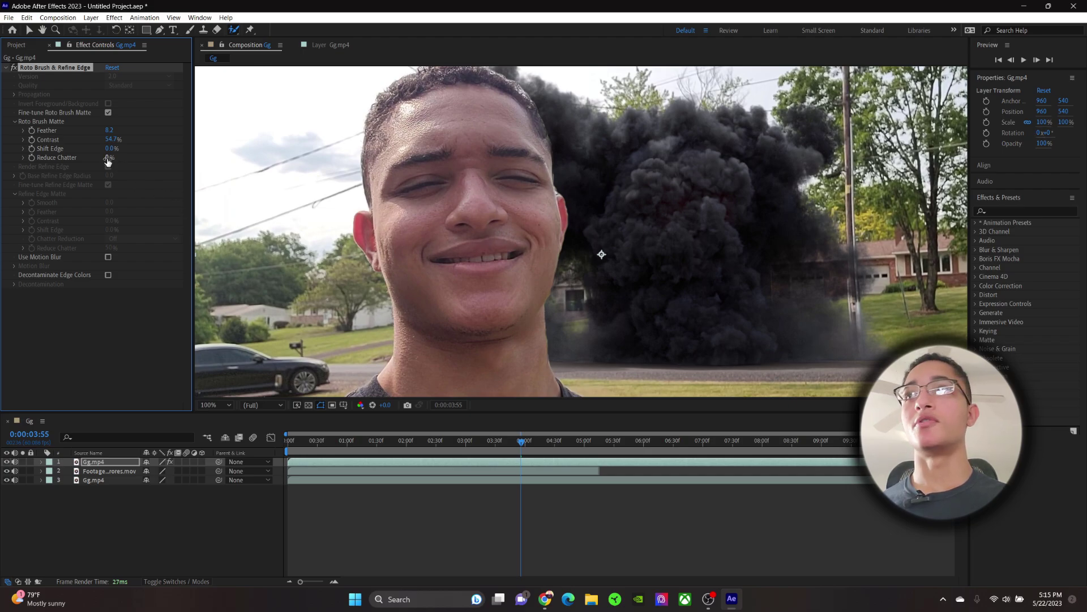
mouse_move(108, 161)
mouse_down()
mouse_move(290, 165)
mouse_move(82, 193)
mouse_move(245, 185)
mouse_up()
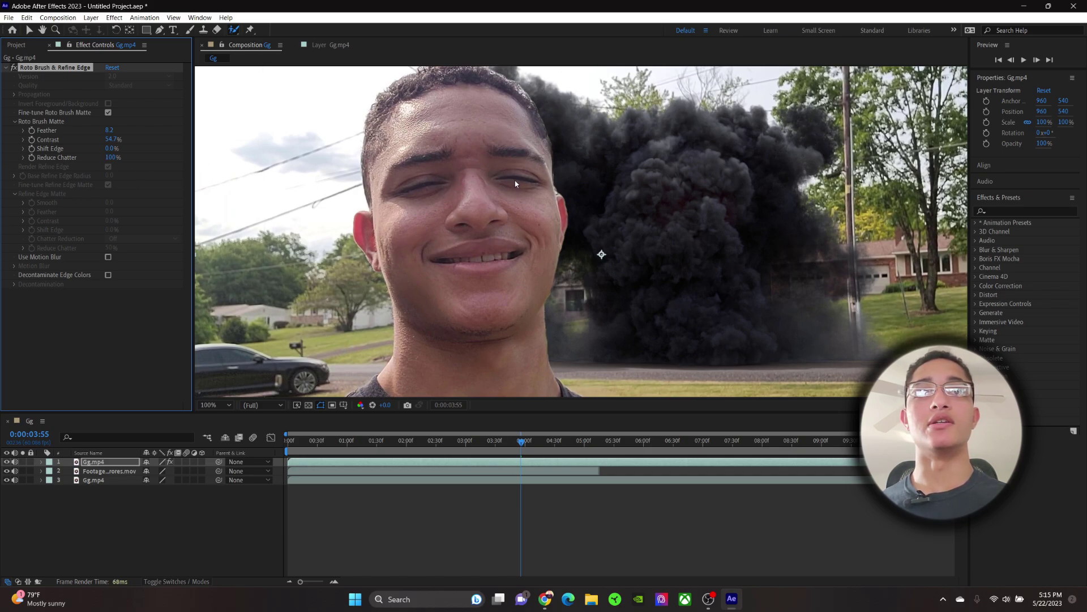
key(ctrl+z)
- Examine the man's hairline against the smoke and bring up the choice between the Roto Brush and Refine Edge tools
scroll(587, 231, up, 1)
scroll(558, 201, down, 1)
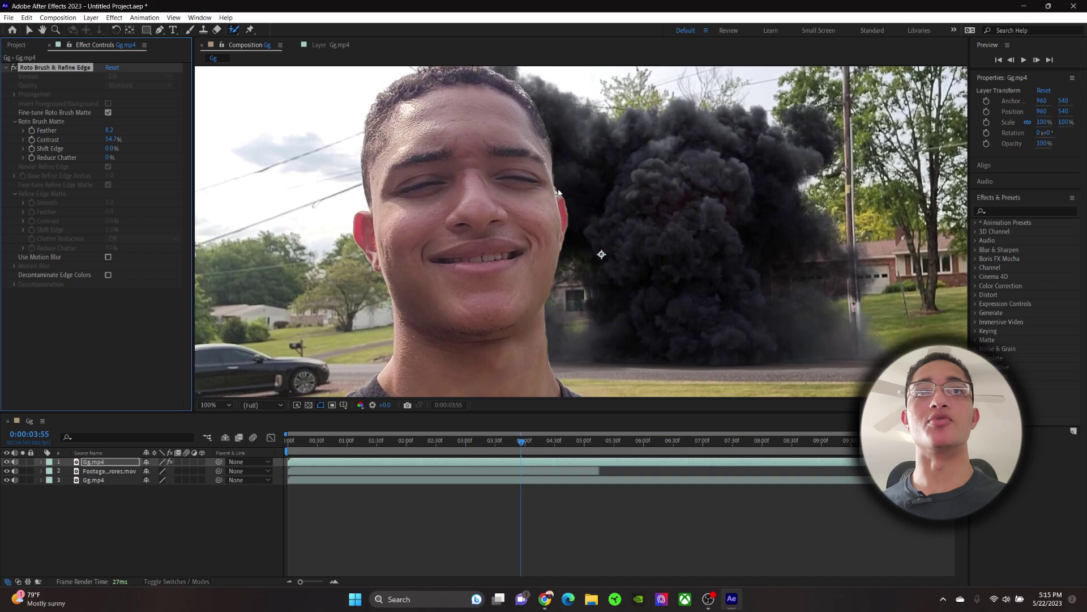
drag(564, 171, 593, 267)
scroll(569, 223, up, 1)
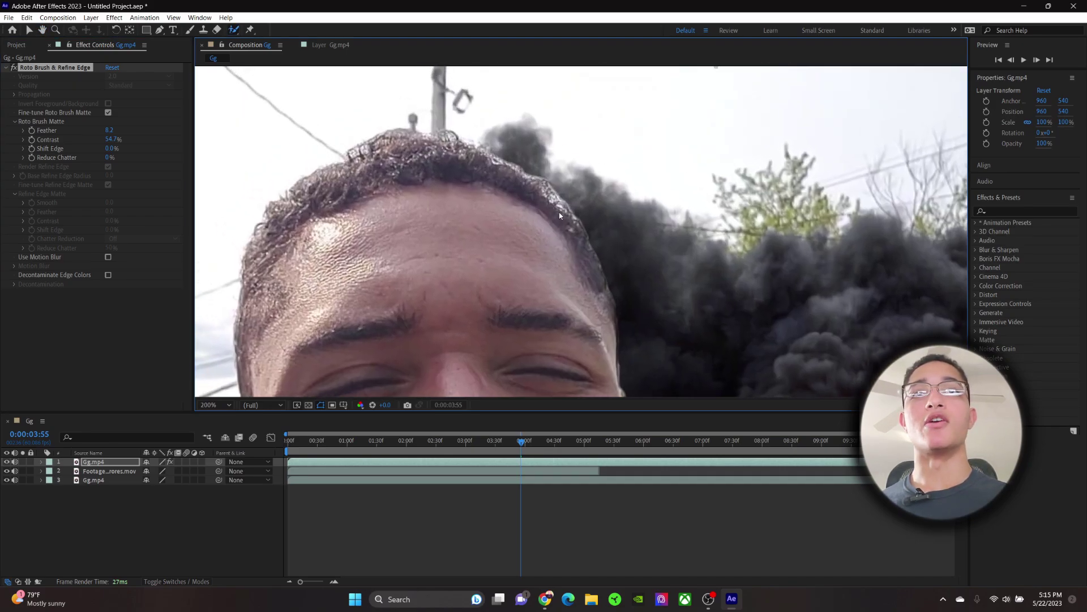
click(232, 31)
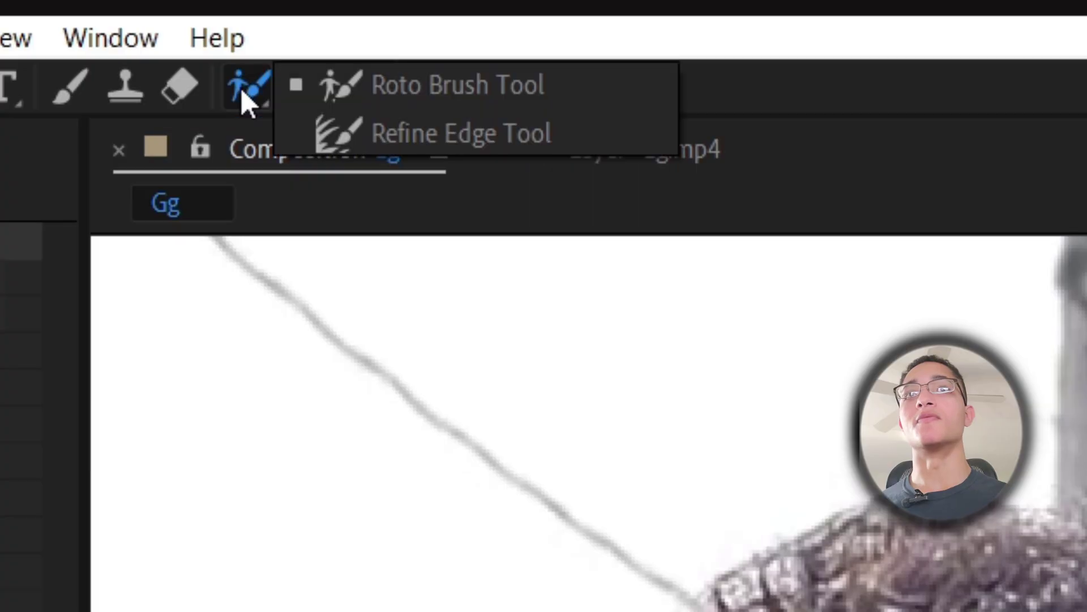